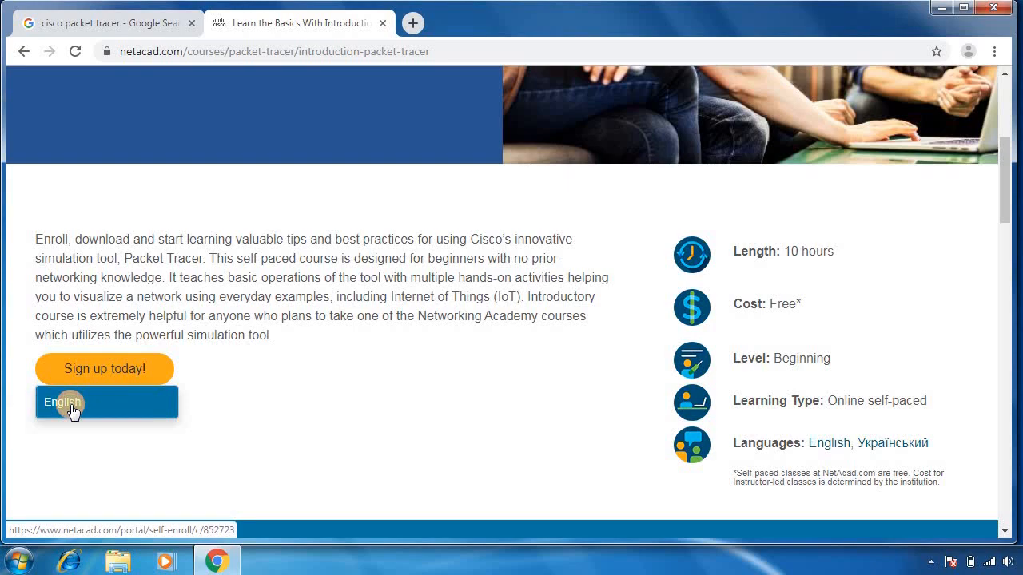
Step: Open the English self-enroll page for Introduction to Packet Tracer 0619
left_click(72, 408)
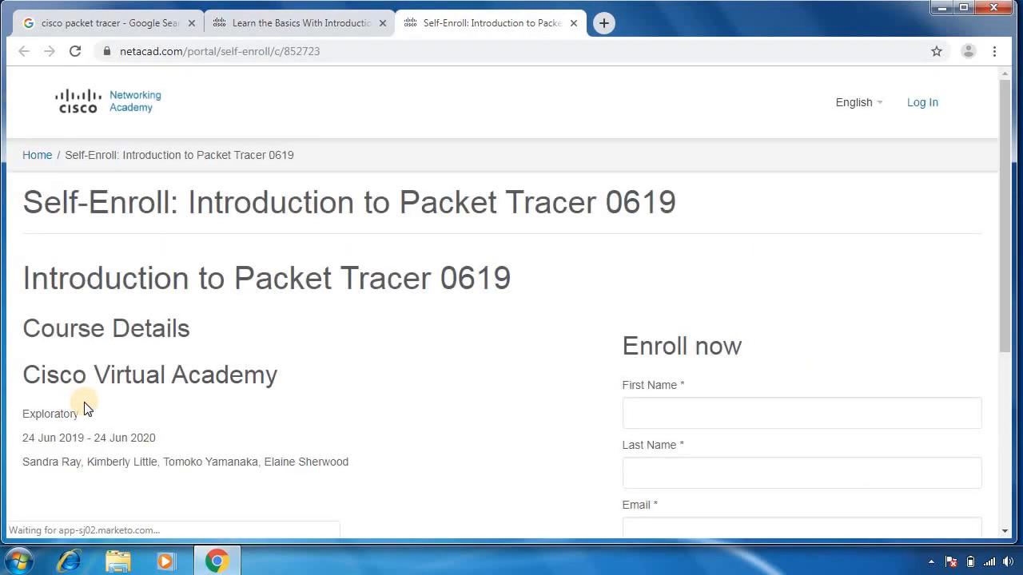
Step: Fill in the first name, last name and e-mail address in the Enroll now form
scroll(194, 349, "down", 1)
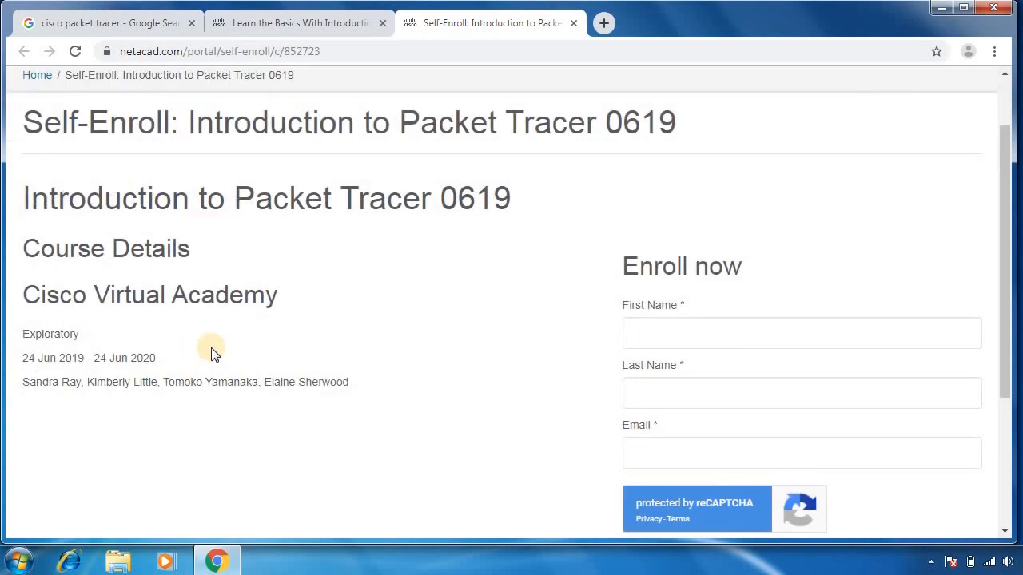
left_click(654, 336)
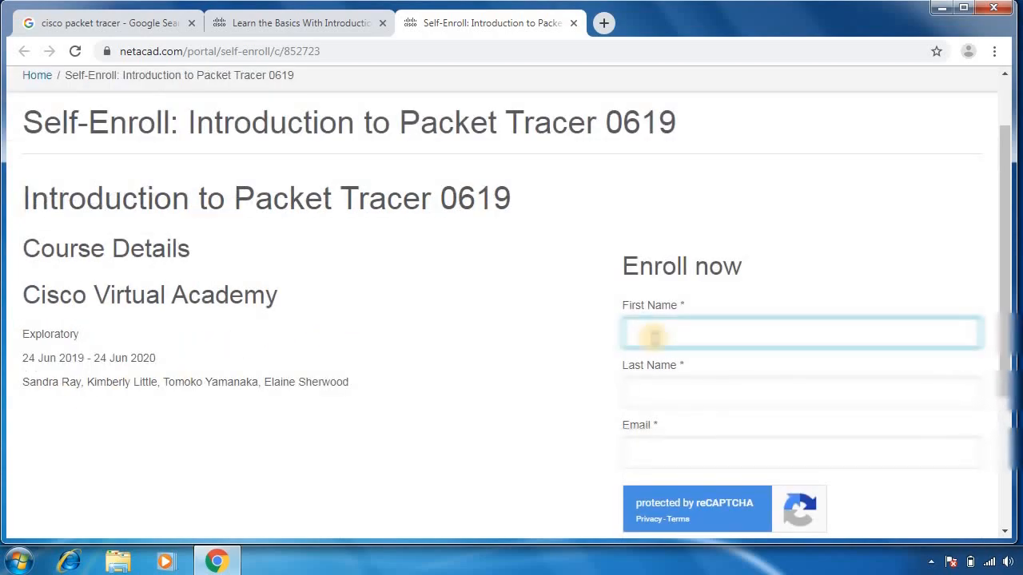
type("W")
left_click(655, 389)
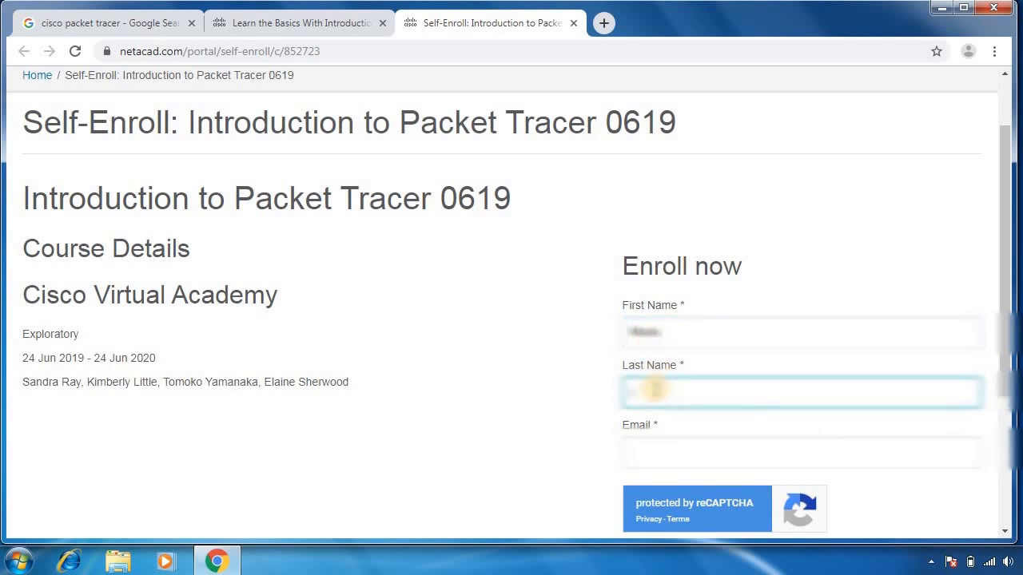
type("Witos")
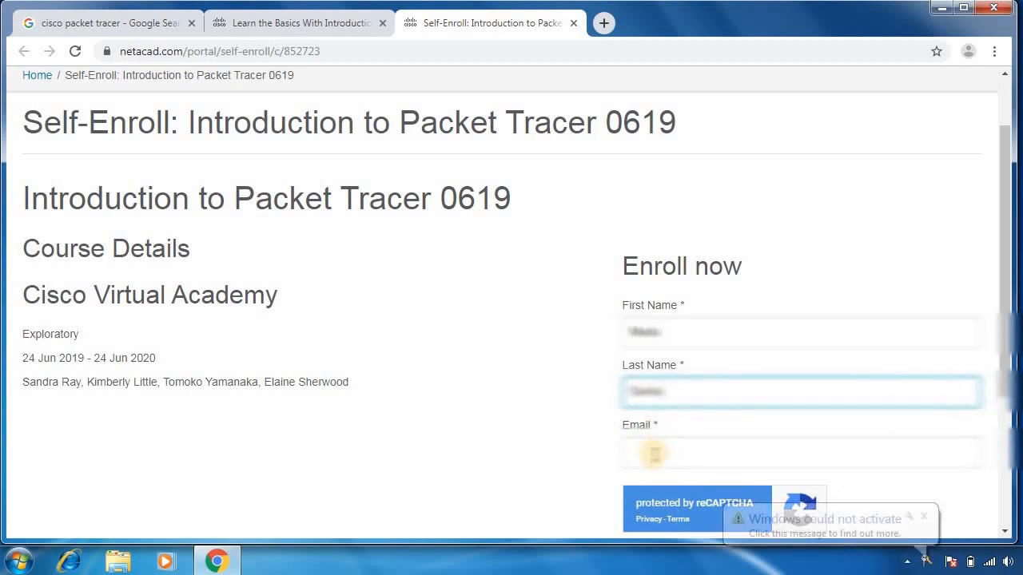
left_click(653, 453)
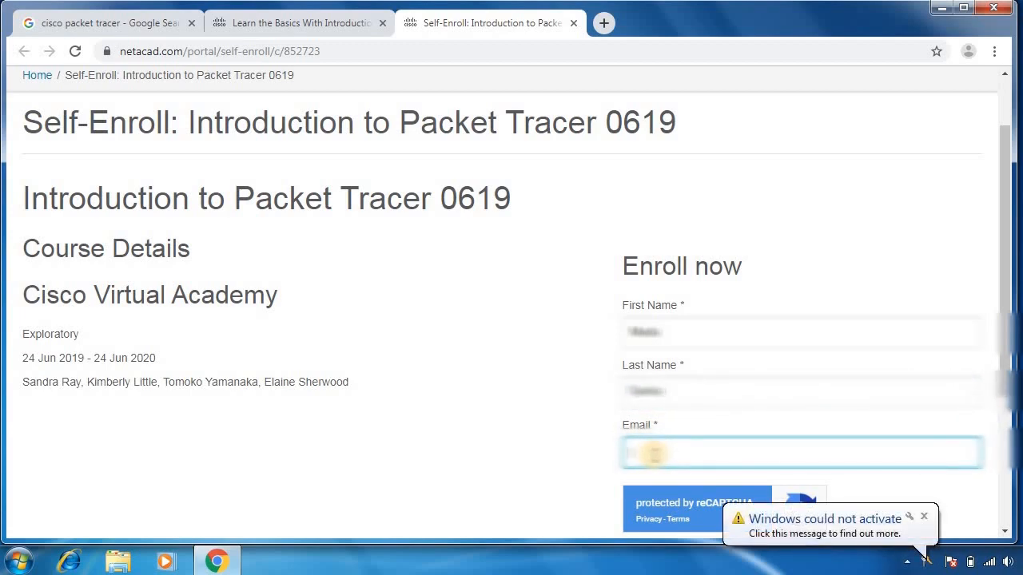
type("mi")
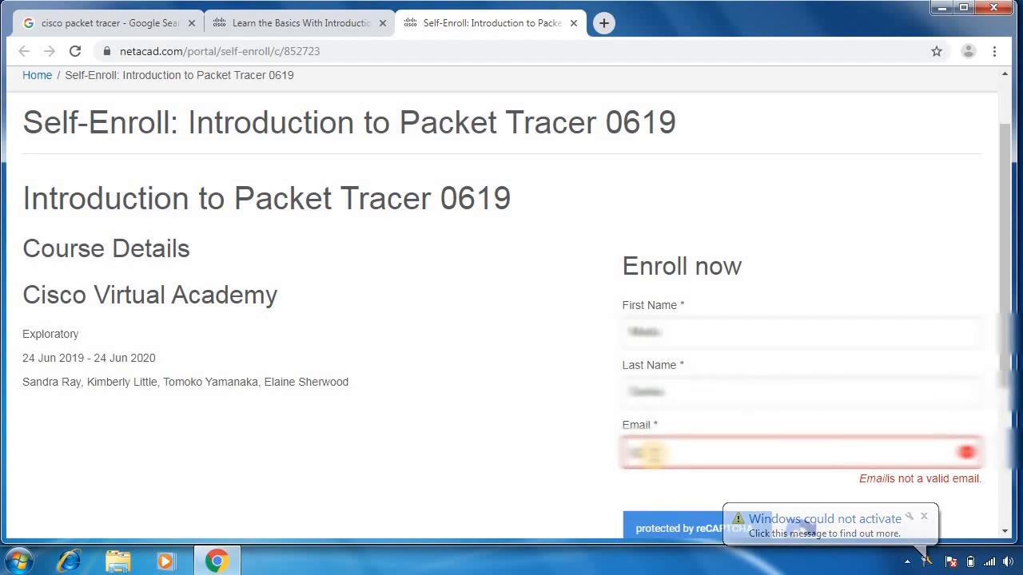
type("*****")
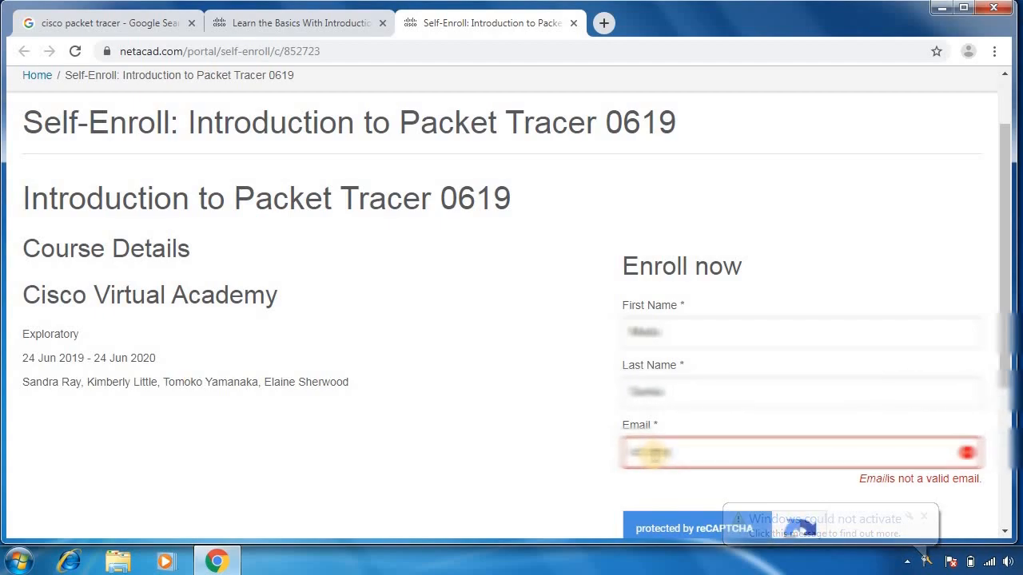
type("********")
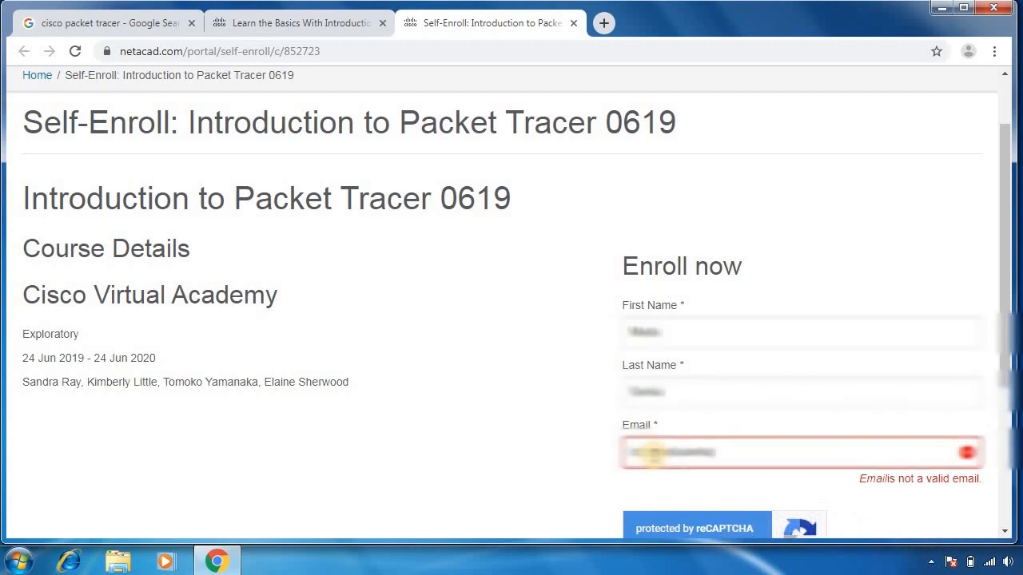
type("**")
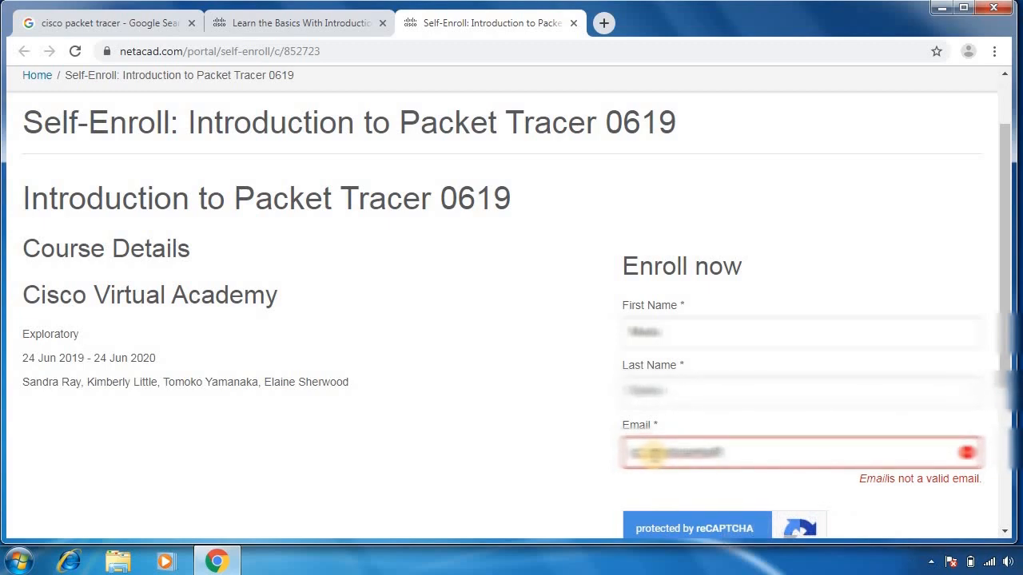
type("******")
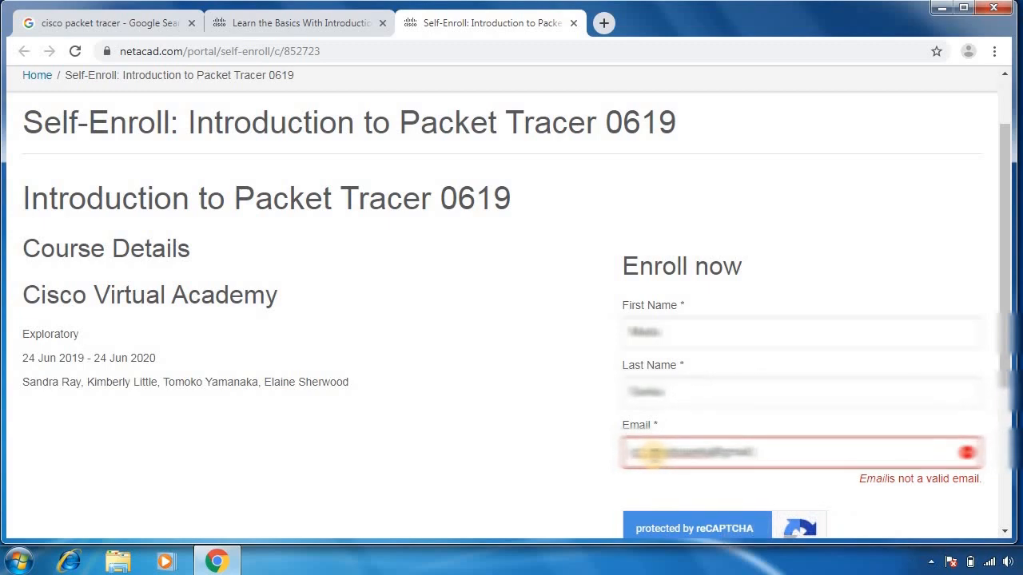
type("*****")
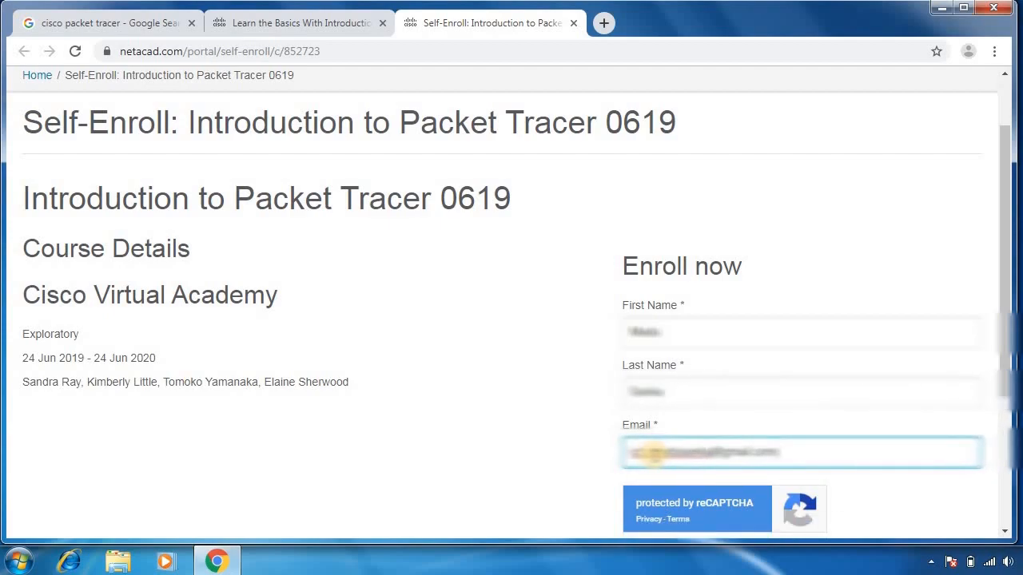
Step: Submit the enrollment and highlight the check-your-email confirmation message
scroll(653, 453, "down", 2)
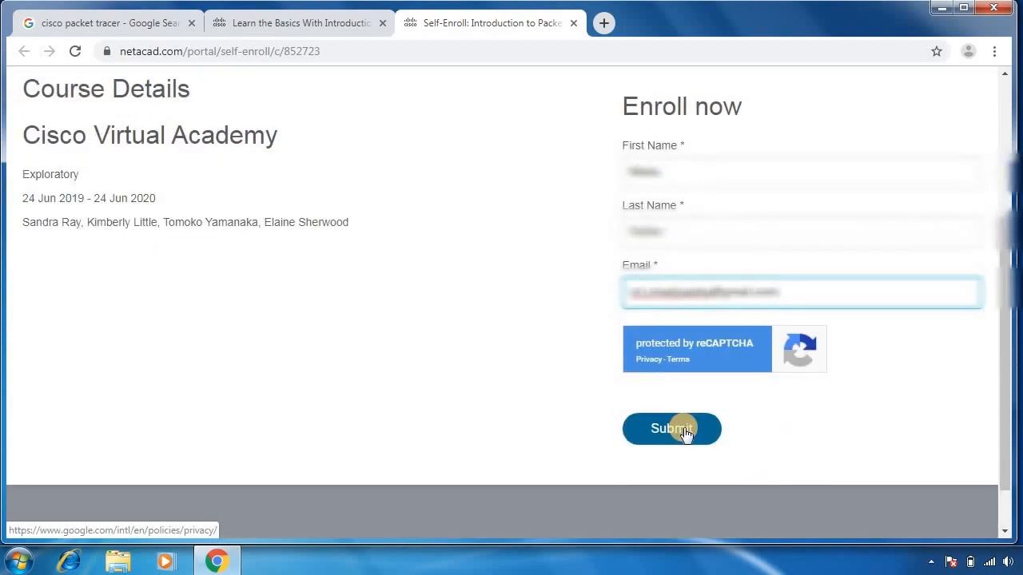
left_click(684, 431)
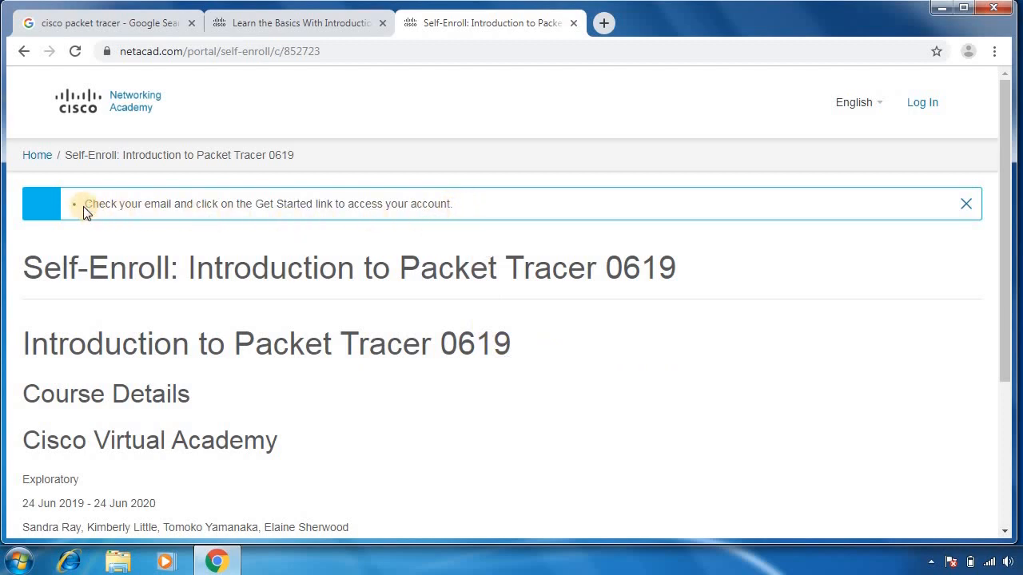
left_click_drag(83, 206, 468, 211)
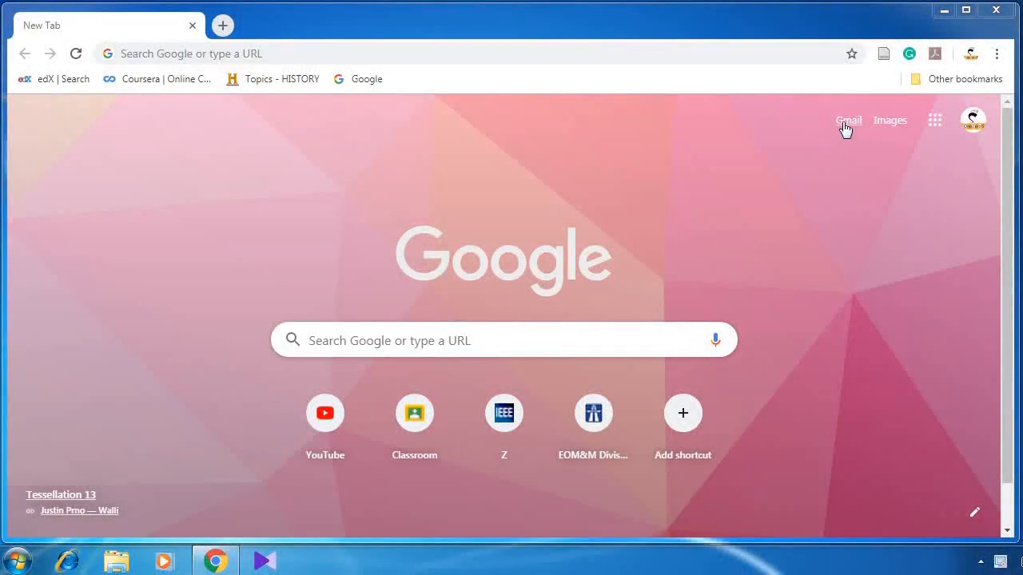
Step: Open the Get Started with Cisco Networking Academy email in Gmail and use its Activate account link
left_click(845, 126)
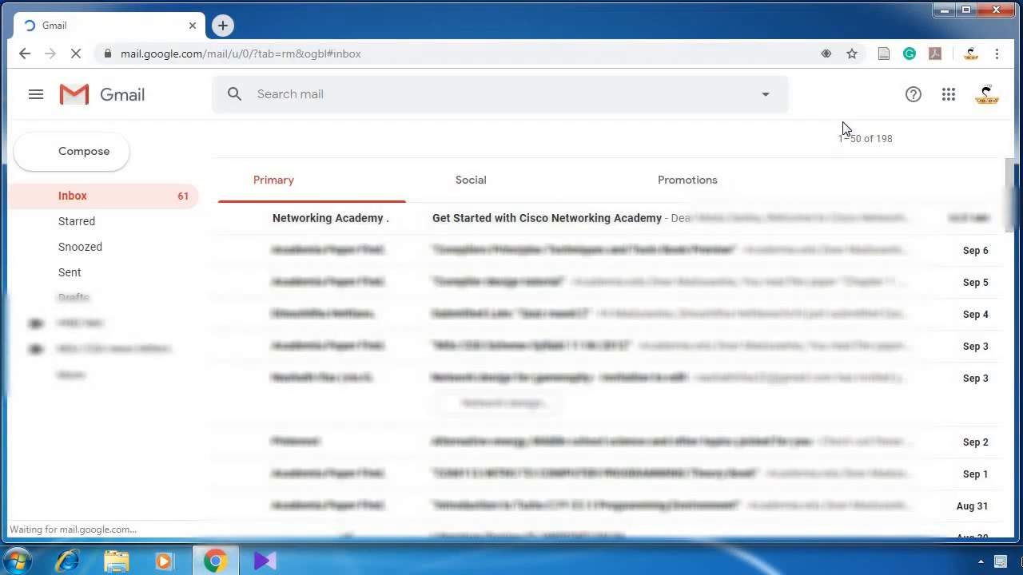
left_click(486, 219)
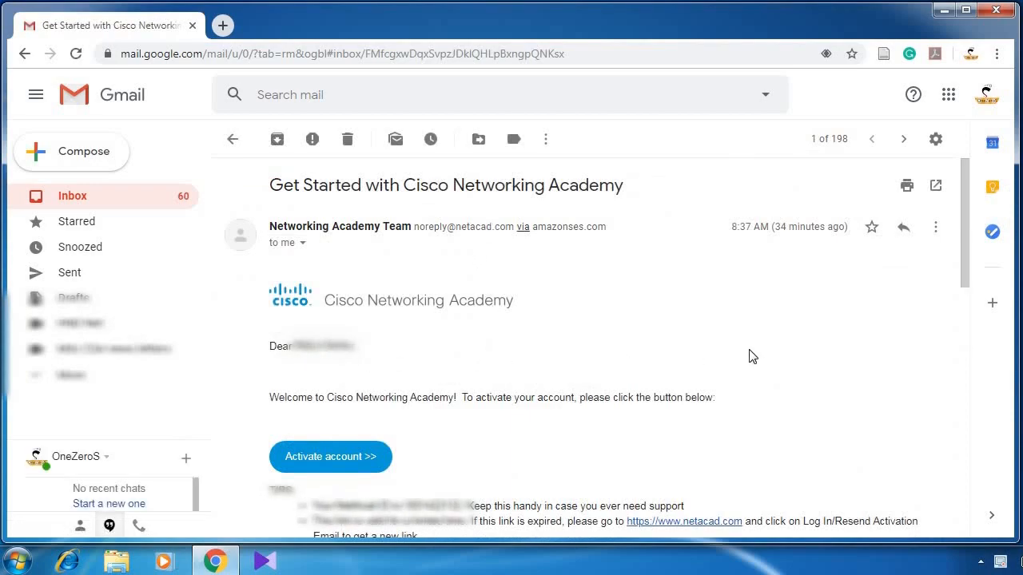
scroll(768, 399, "down", 3)
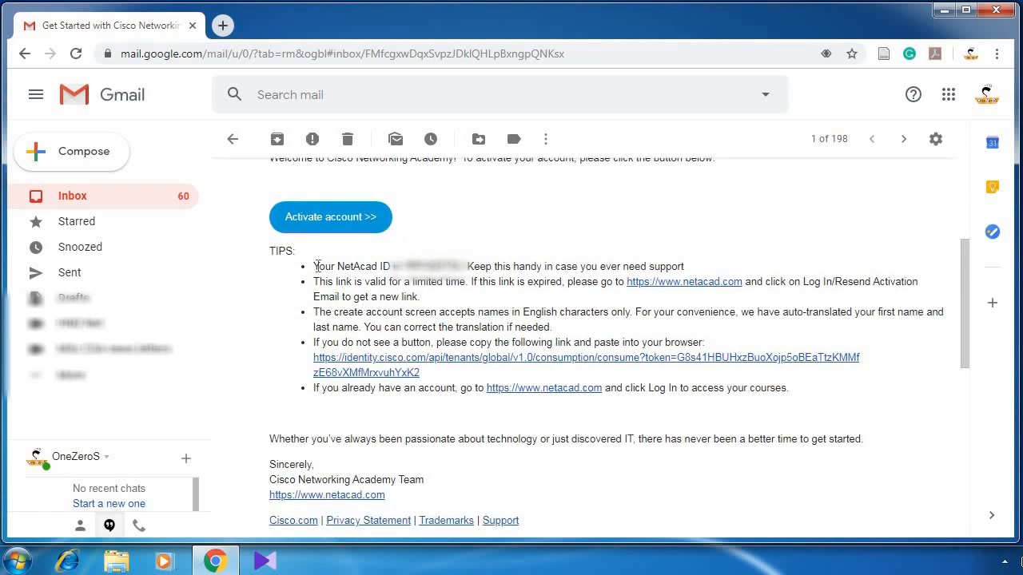
left_click_drag(313, 266, 463, 267)
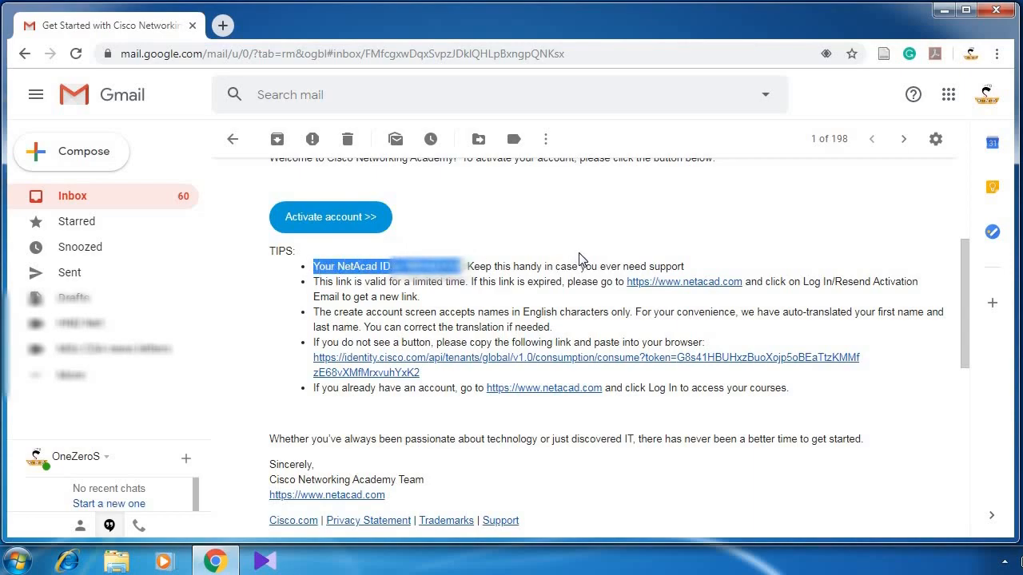
left_click(339, 226)
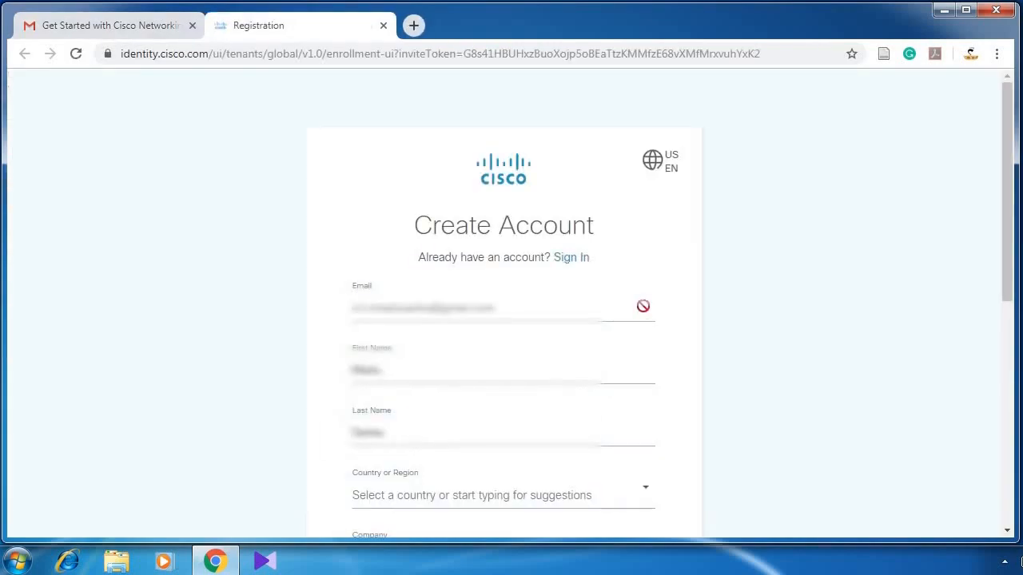
Step: Choose the country or region, then enter and confirm the account password
scroll(517, 327, "down", 4)
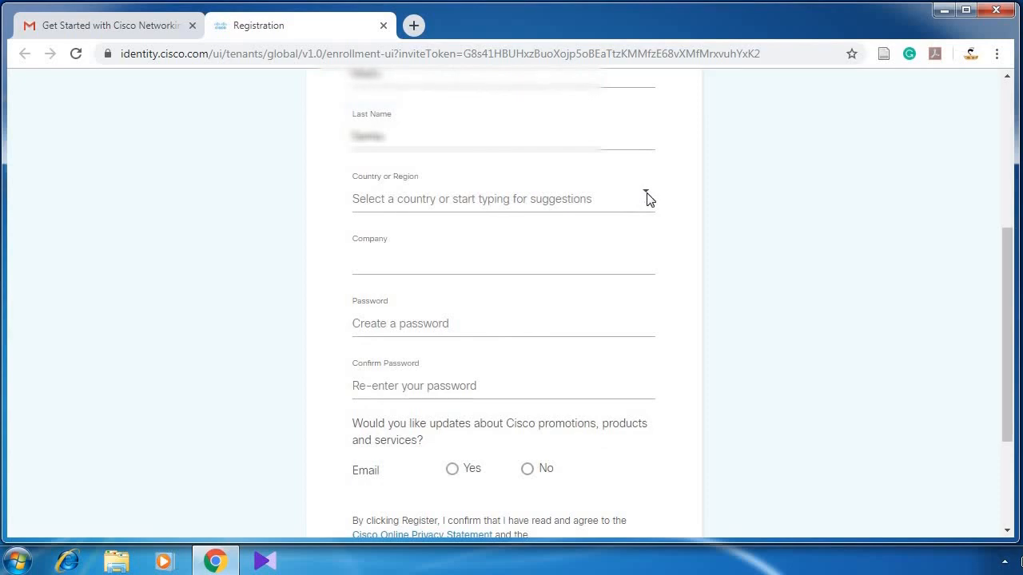
left_click(586, 203)
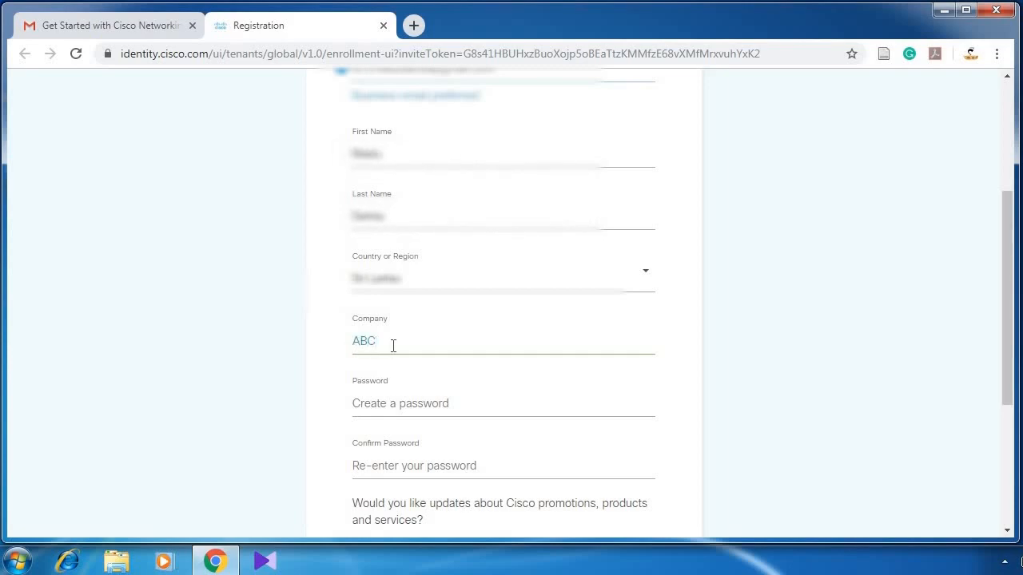
left_click(377, 402)
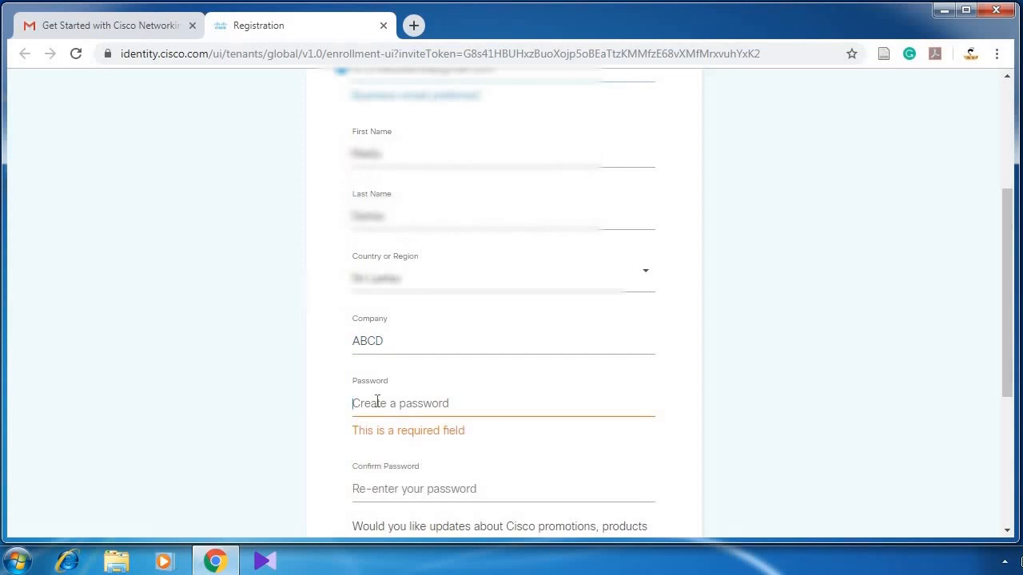
type("P")
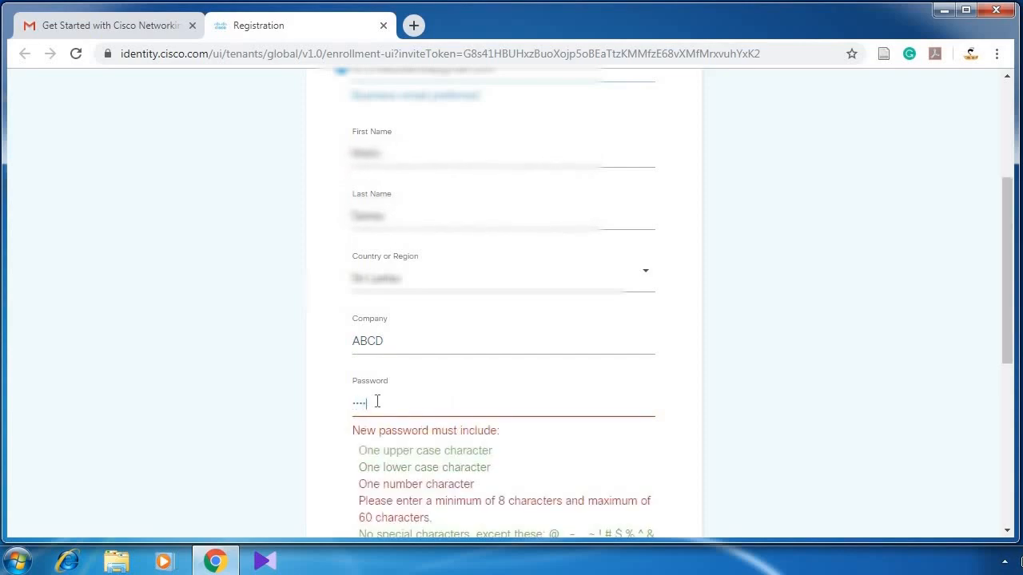
type("ass1234")
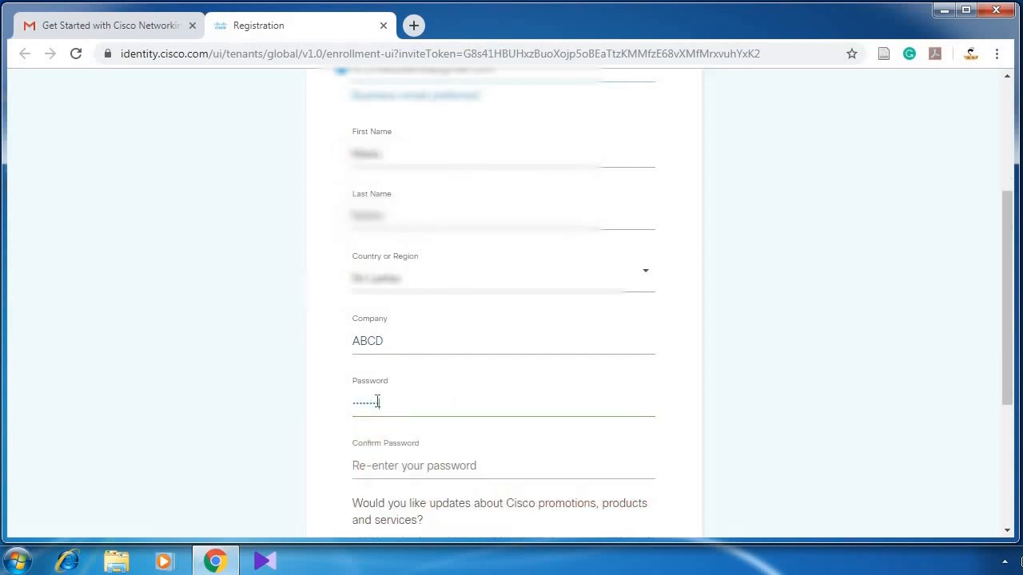
left_click(387, 465)
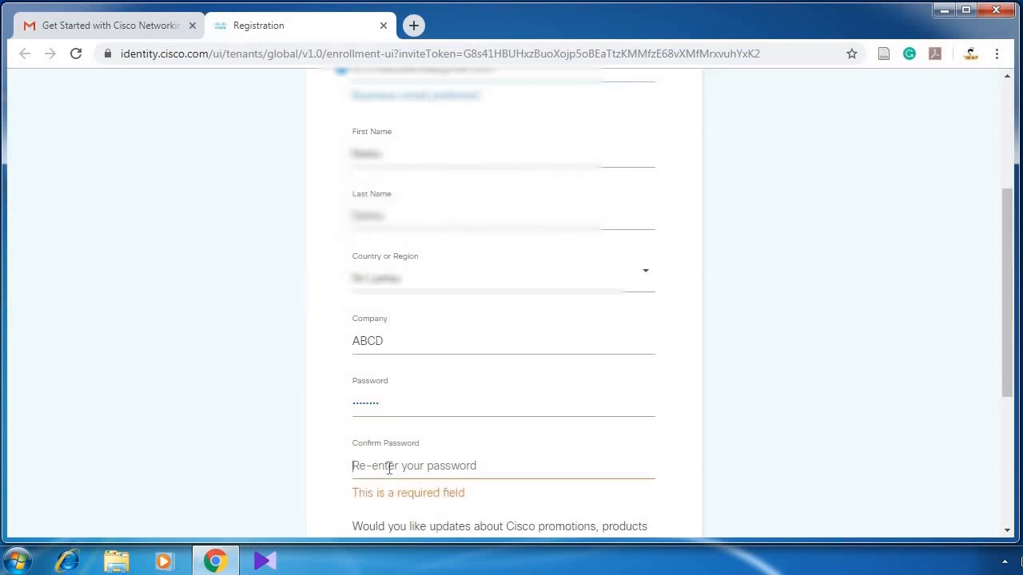
type("P")
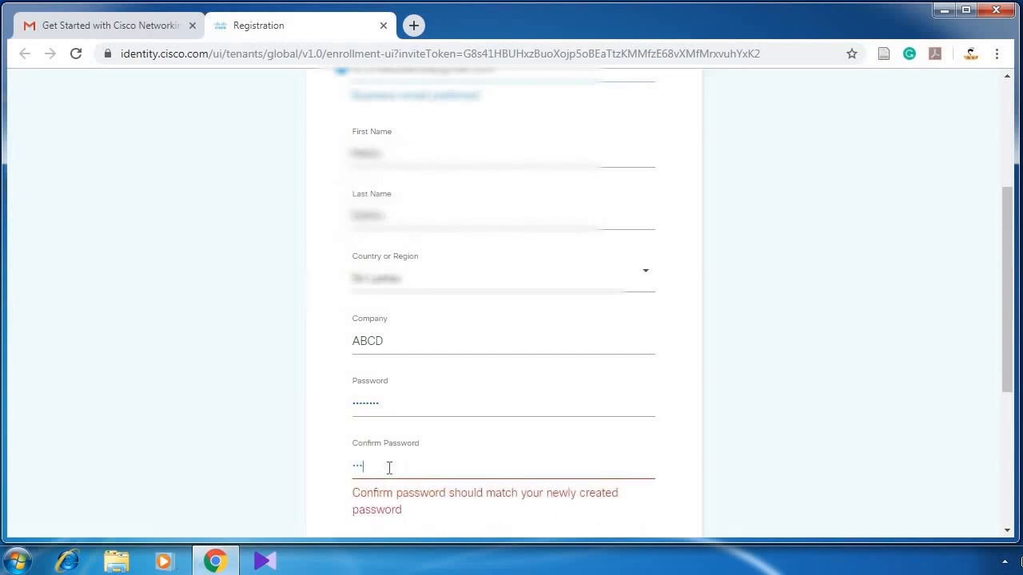
type("ass1234")
Step: Answer No to Cisco promotional emails and submit the registration
scroll(826, 450, "down", 2)
left_click(523, 382)
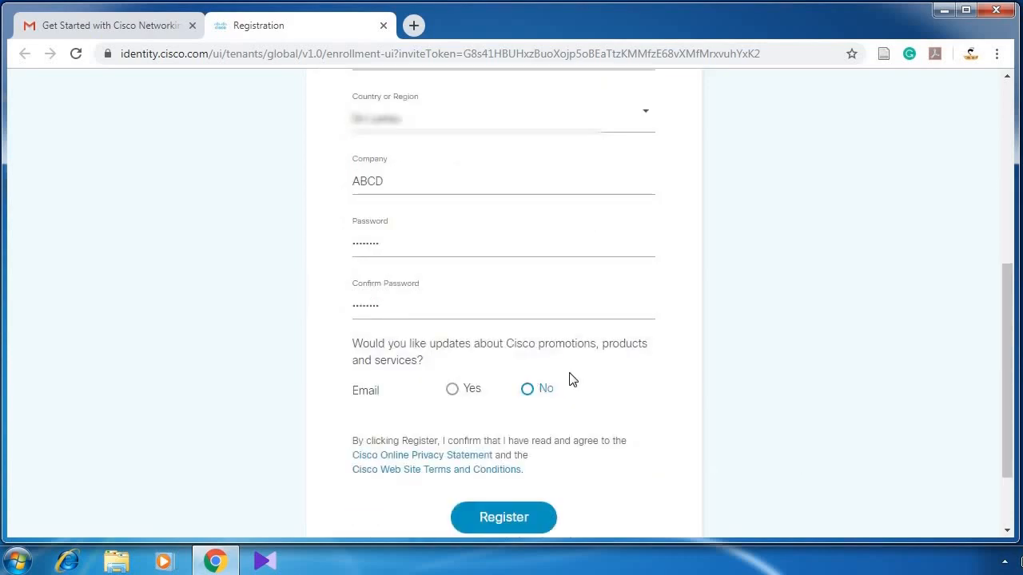
left_click(527, 390)
left_click(529, 391)
scroll(787, 413, "down", 1)
left_click(506, 446)
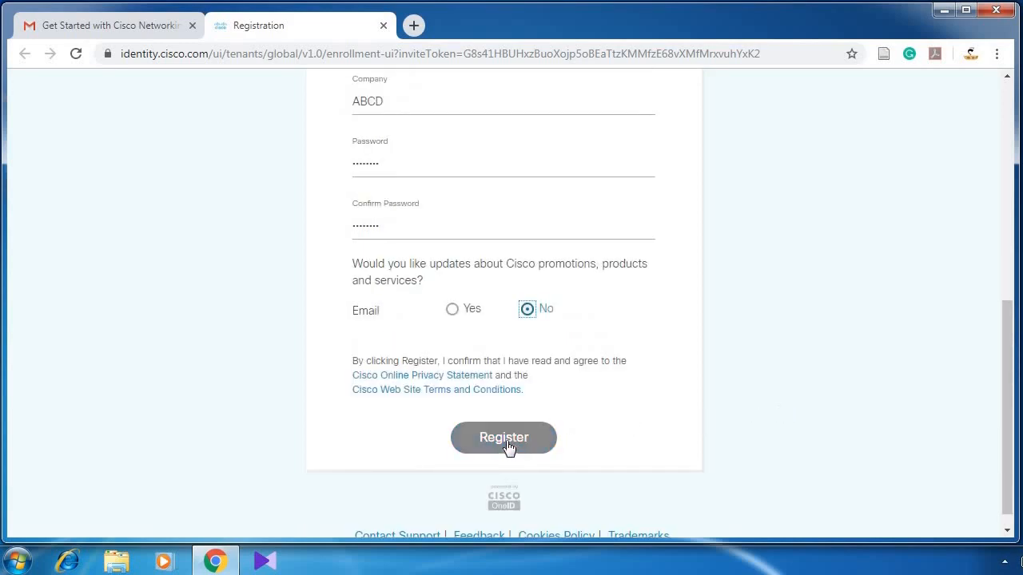
left_click(508, 446)
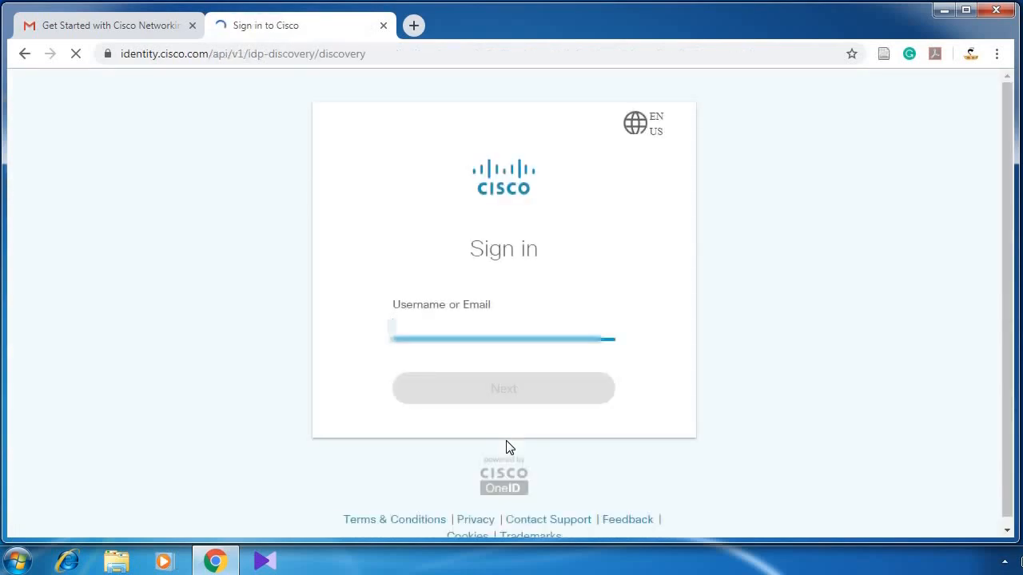
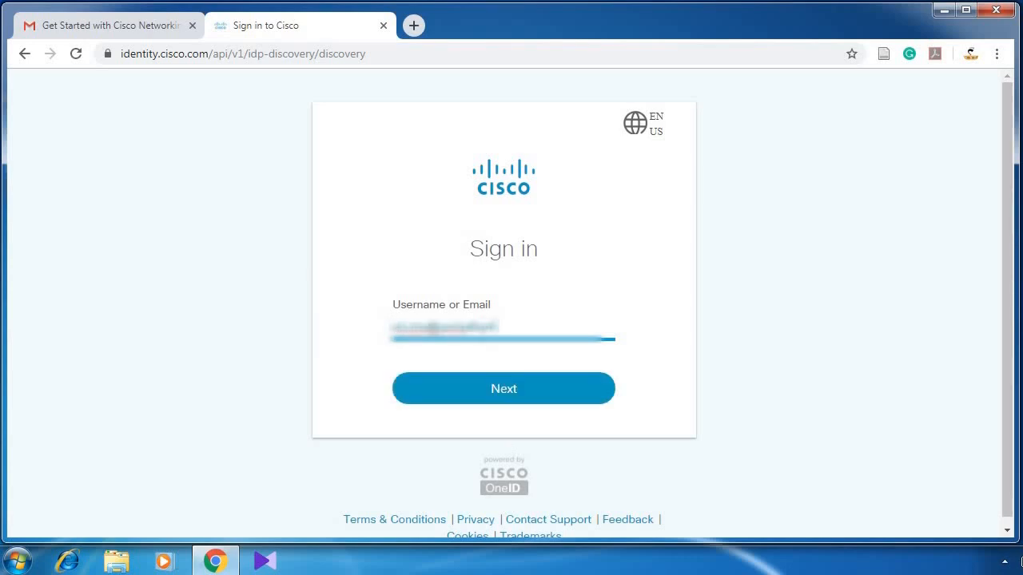
Step: Sign in to the Cisco account with the new e-mail username and its password
left_click(531, 395)
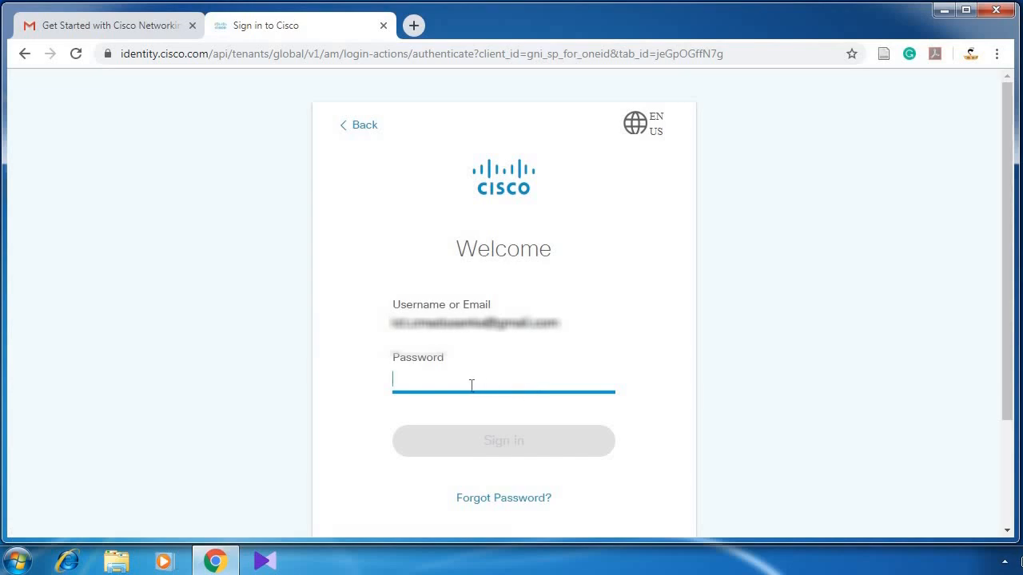
type("•")
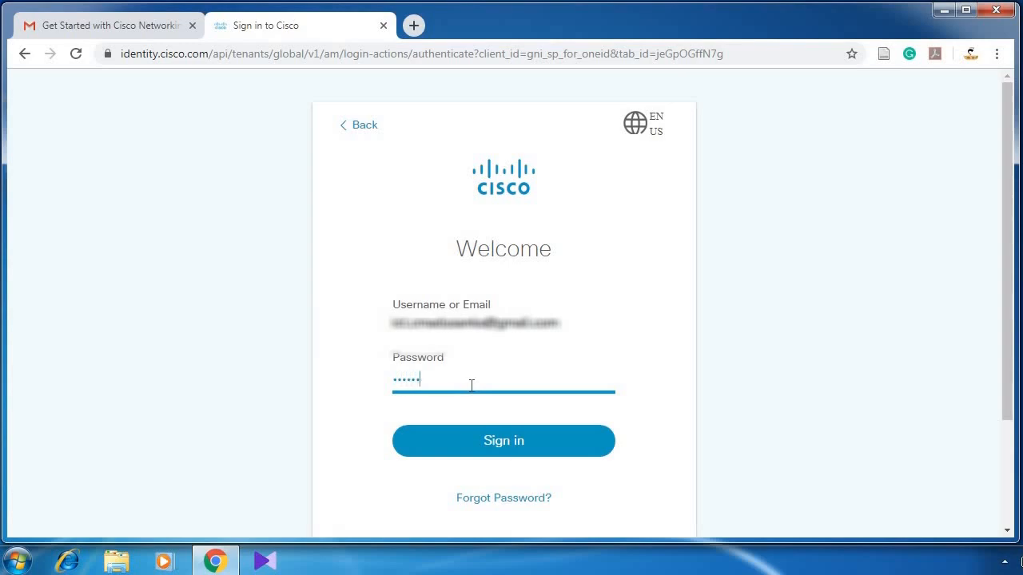
left_click(485, 434)
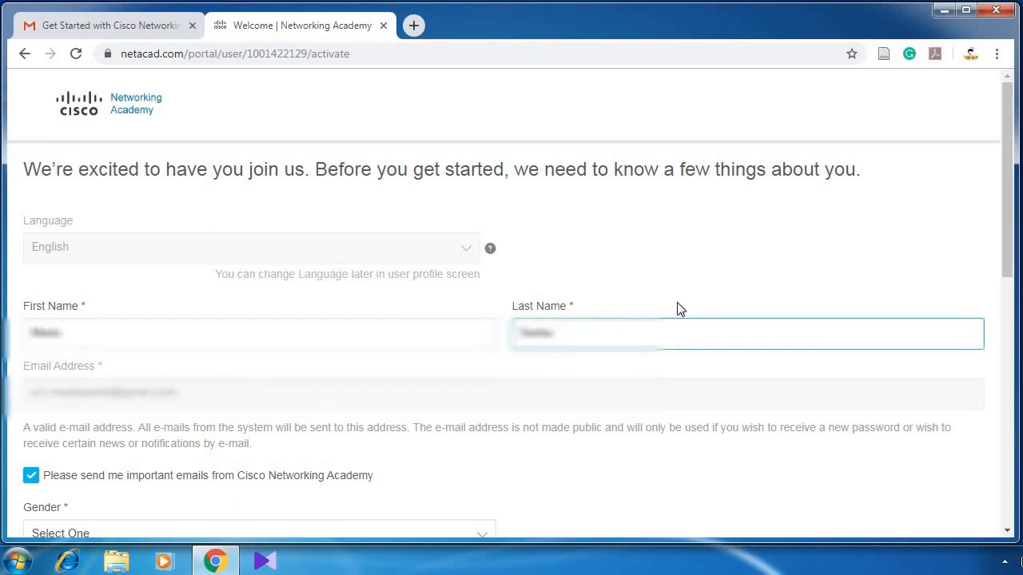
Step: Set gender to Male, choose a province for State, and answer No to disability
scroll(482, 303, "down", 3)
left_click(481, 299)
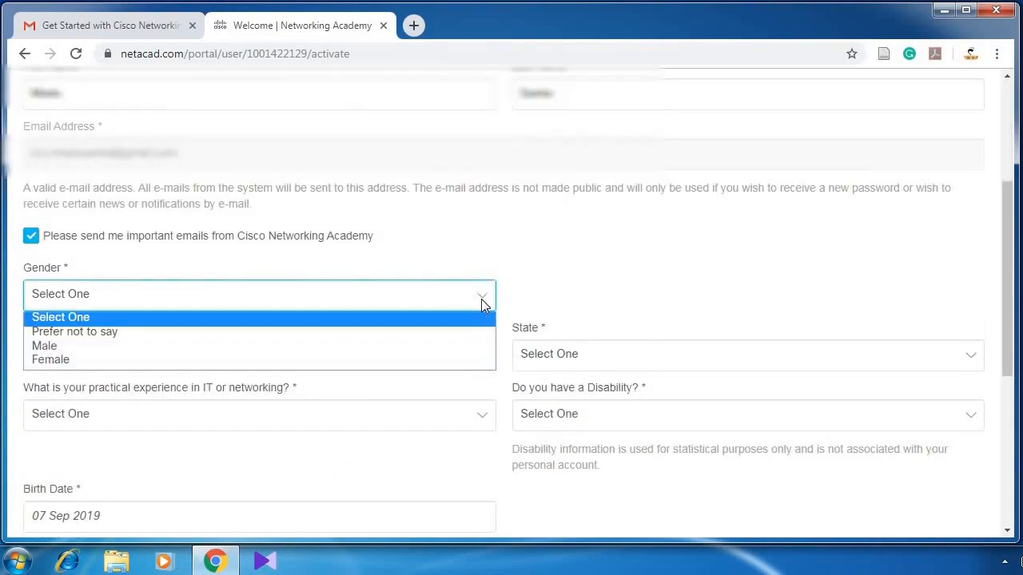
left_click(379, 348)
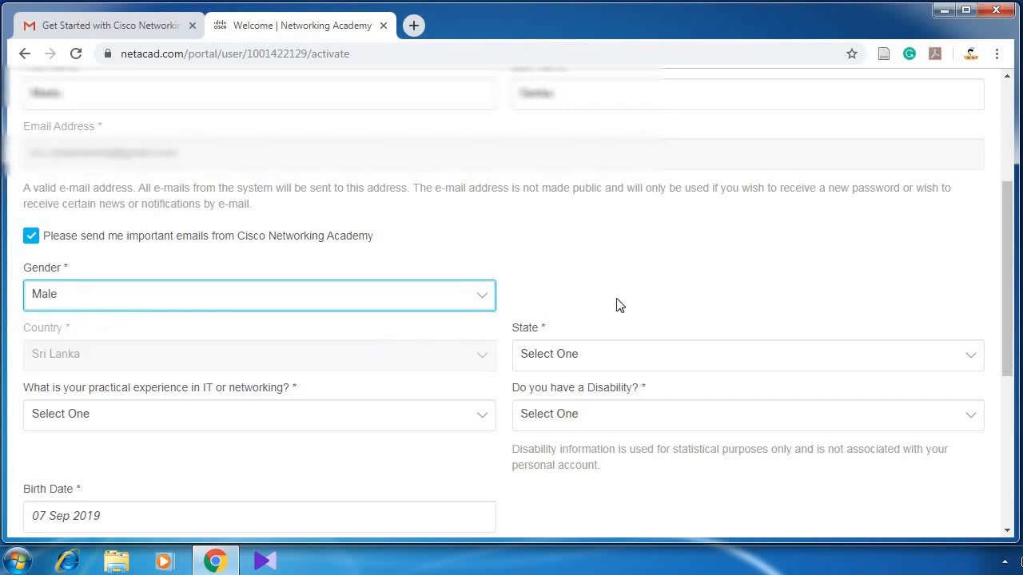
scroll(627, 303, "down", 1)
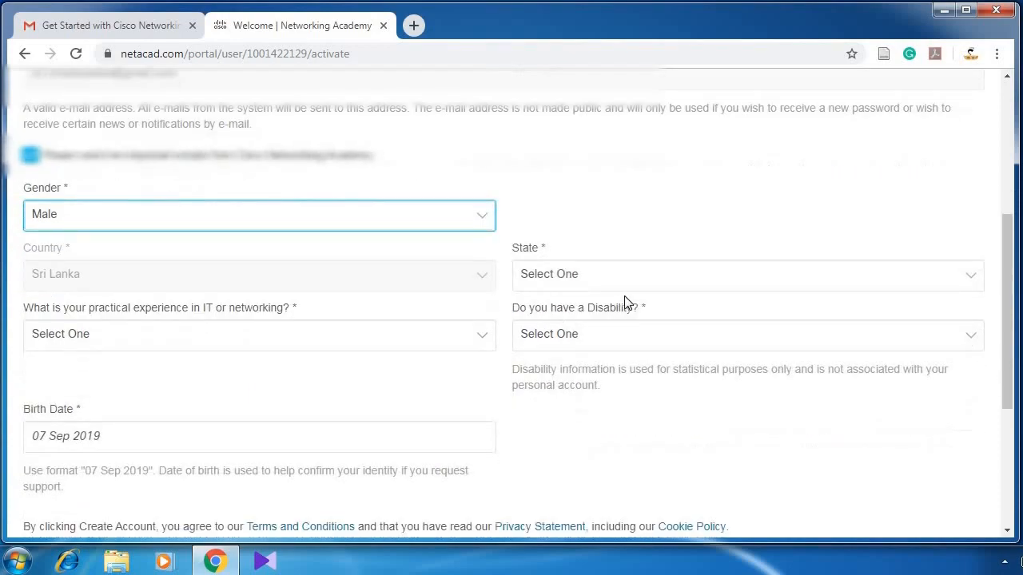
left_click(768, 277)
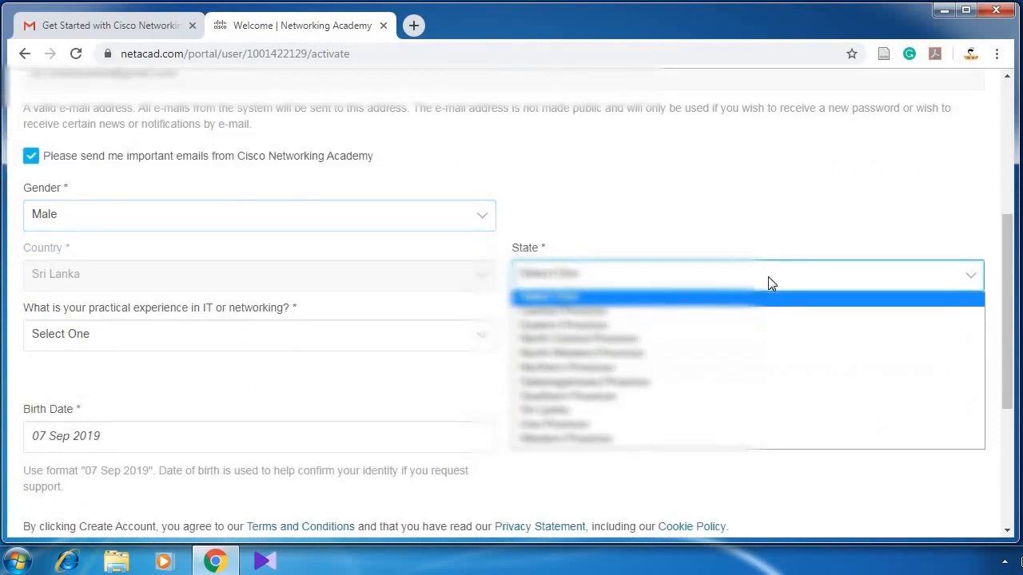
left_click(709, 329)
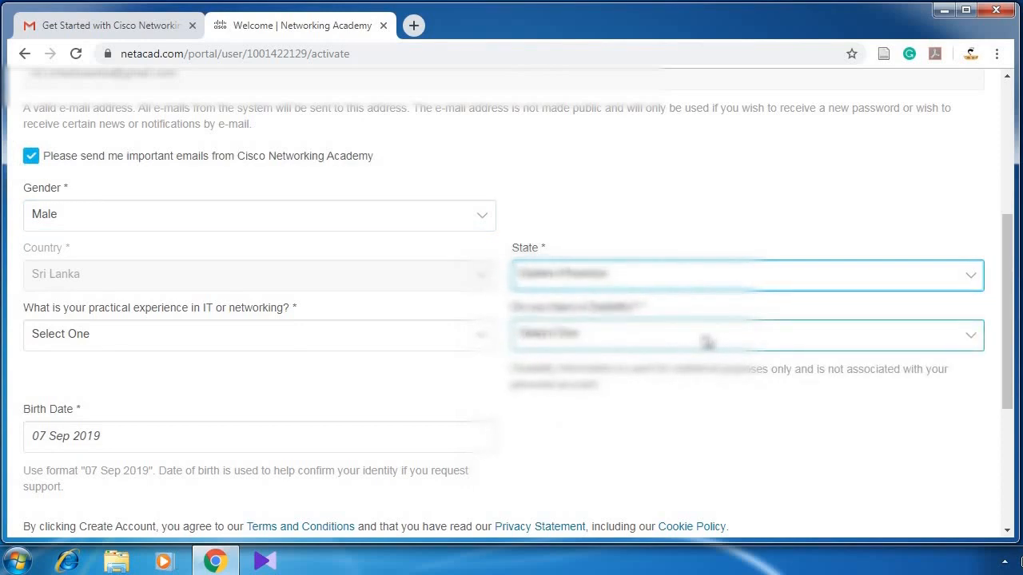
left_click(707, 342)
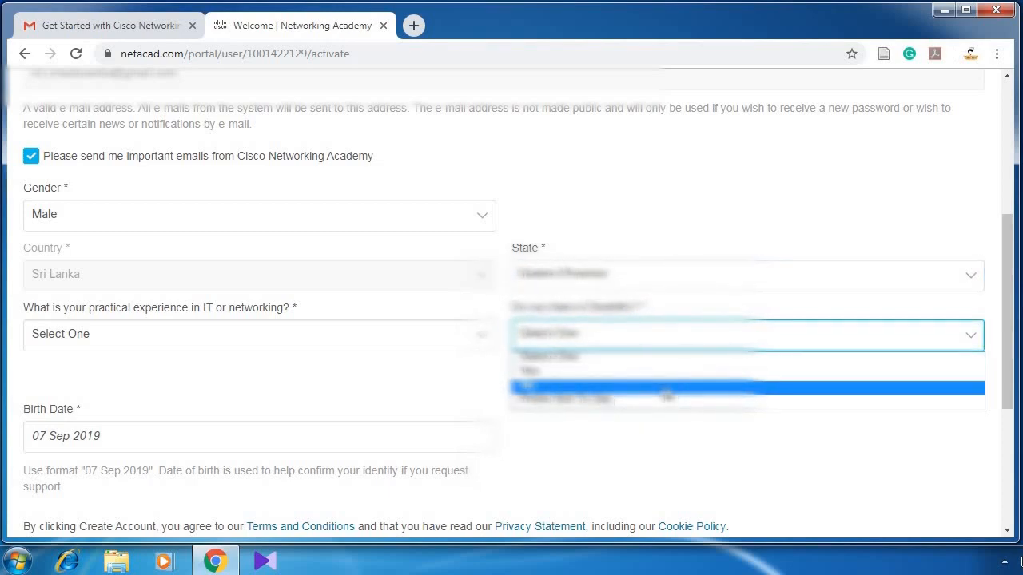
left_click(667, 392)
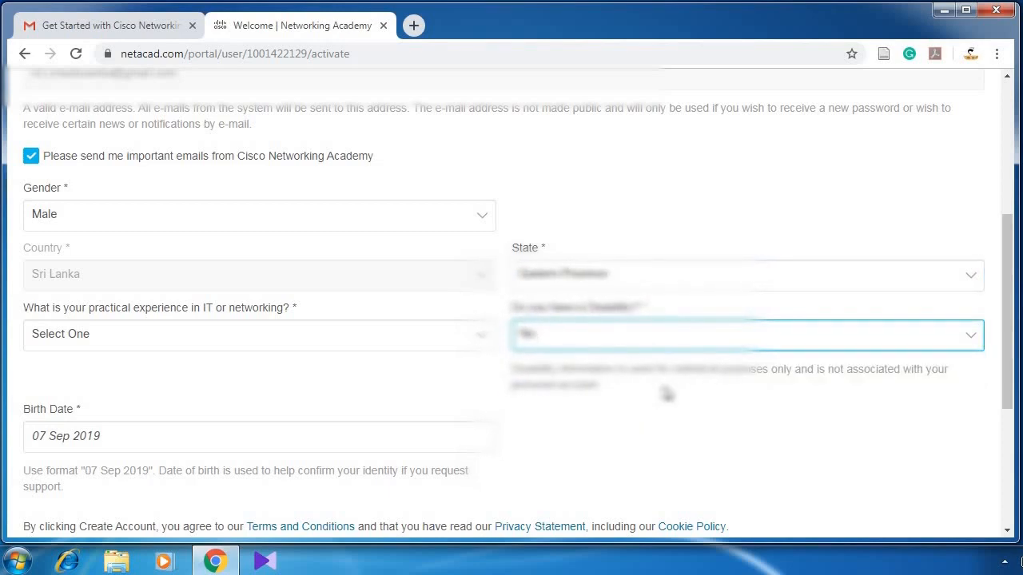
Step: Set IT experience to Three to Five Years and the birth year to 1989
left_click(482, 339)
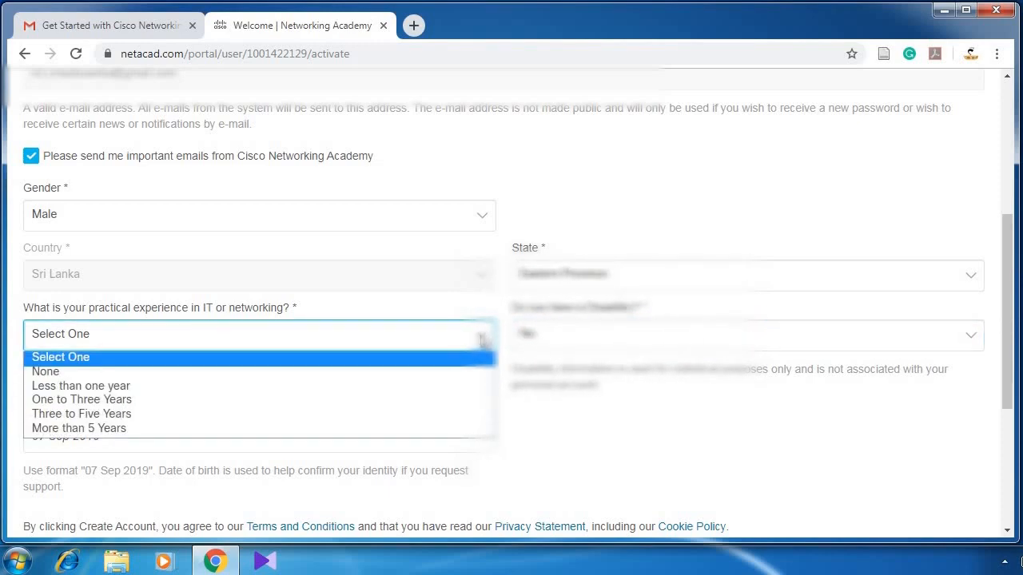
left_click(374, 416)
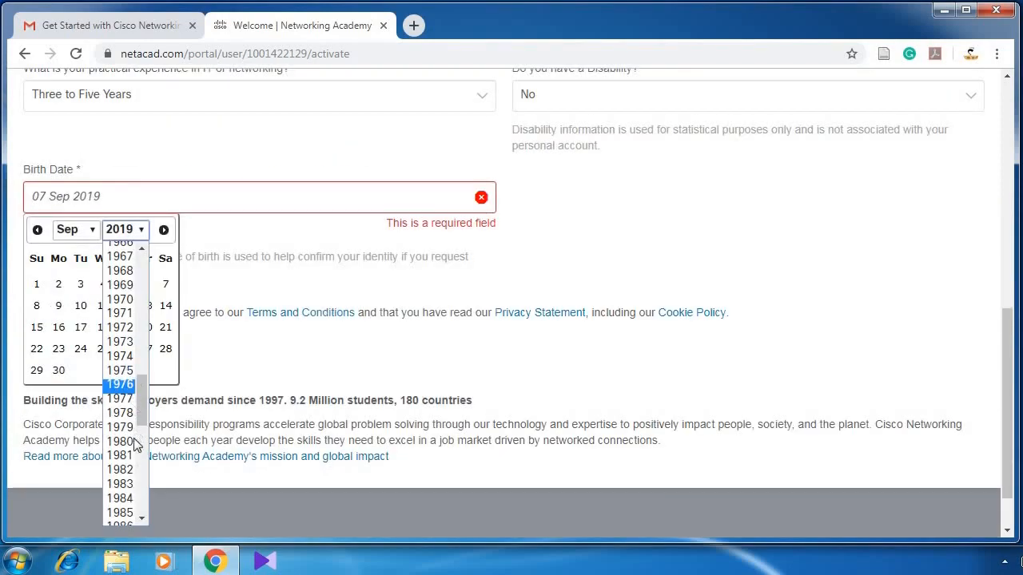
scroll(132, 443, "down", 3)
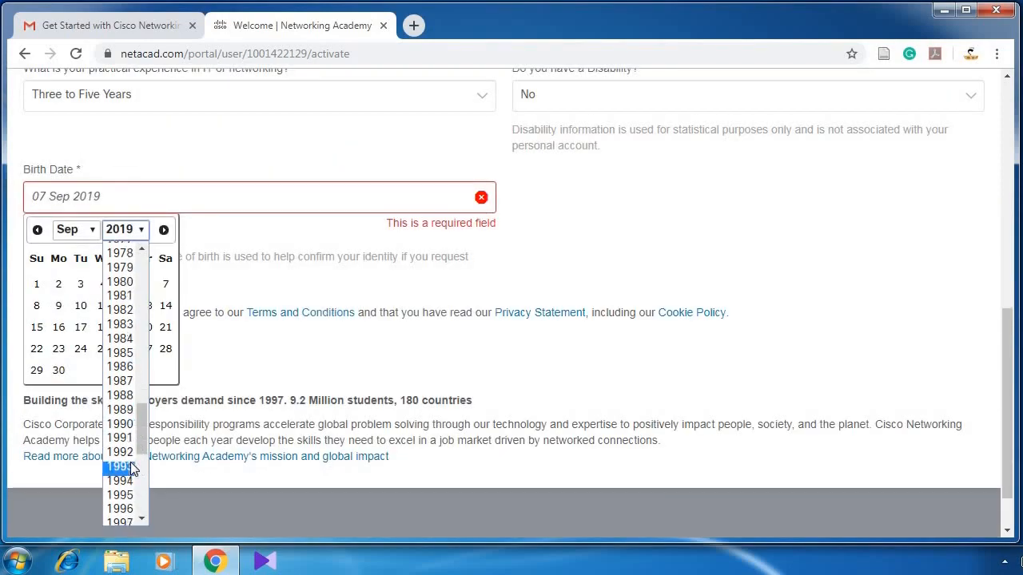
left_click(126, 410)
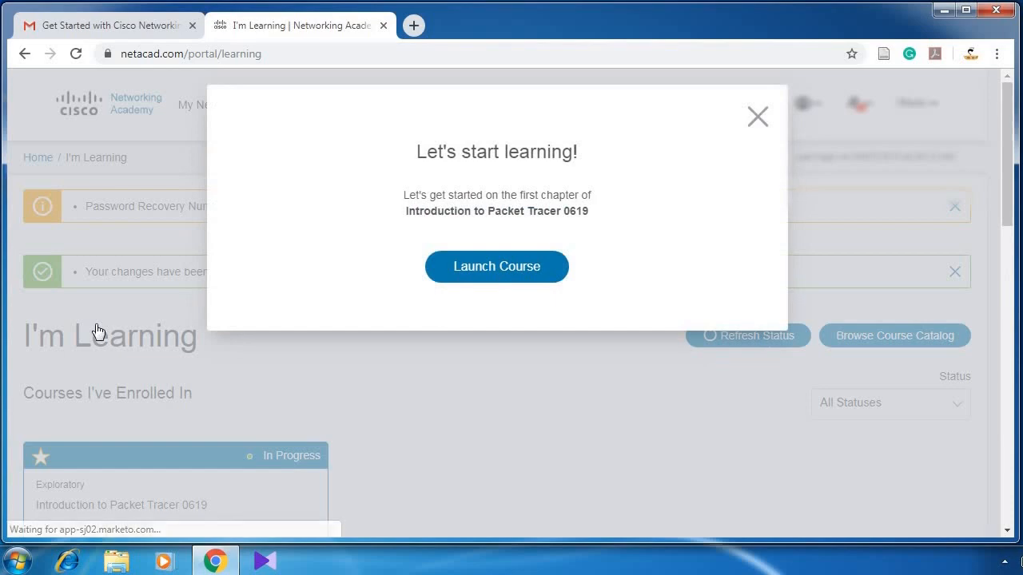
Step: Launch Introduction to Packet Tracer 0619 and go to its Student Support and Resources page
left_click(540, 277)
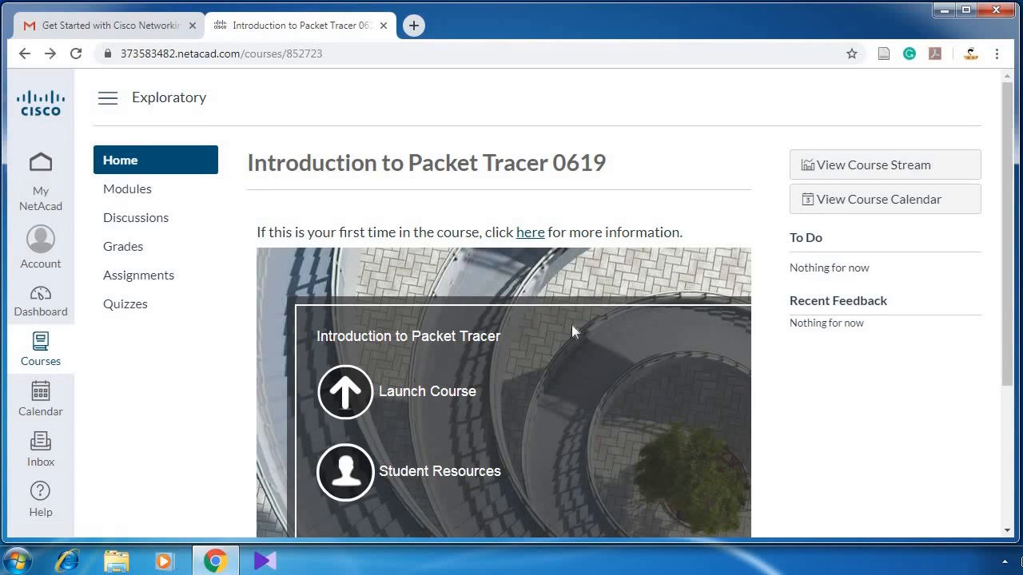
left_click(357, 489)
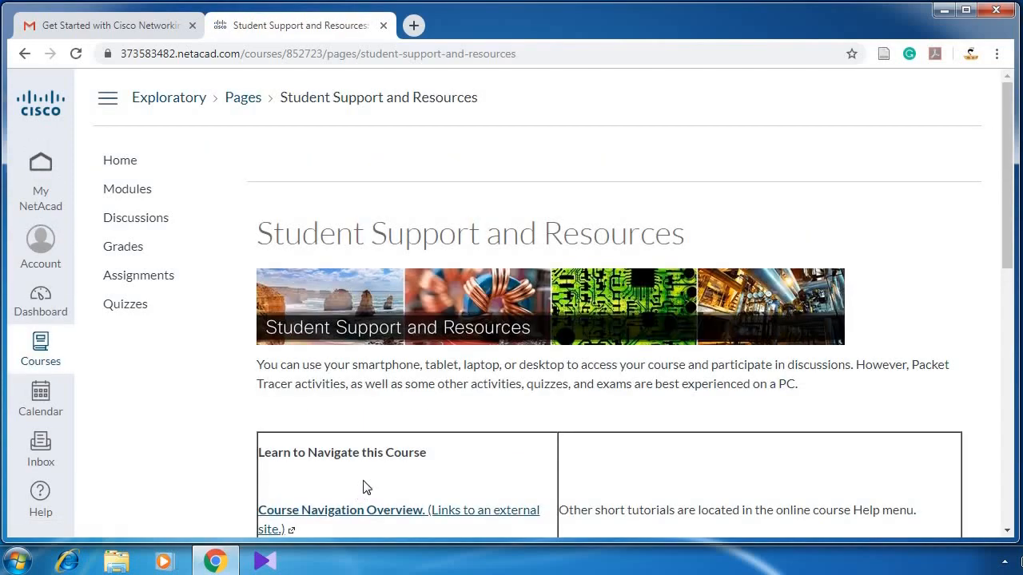
Step: Follow the 'Download and install the latest version of Packet Tracer' link to the Resources page
scroll(413, 477, "down", 1)
scroll(413, 477, "down", 6)
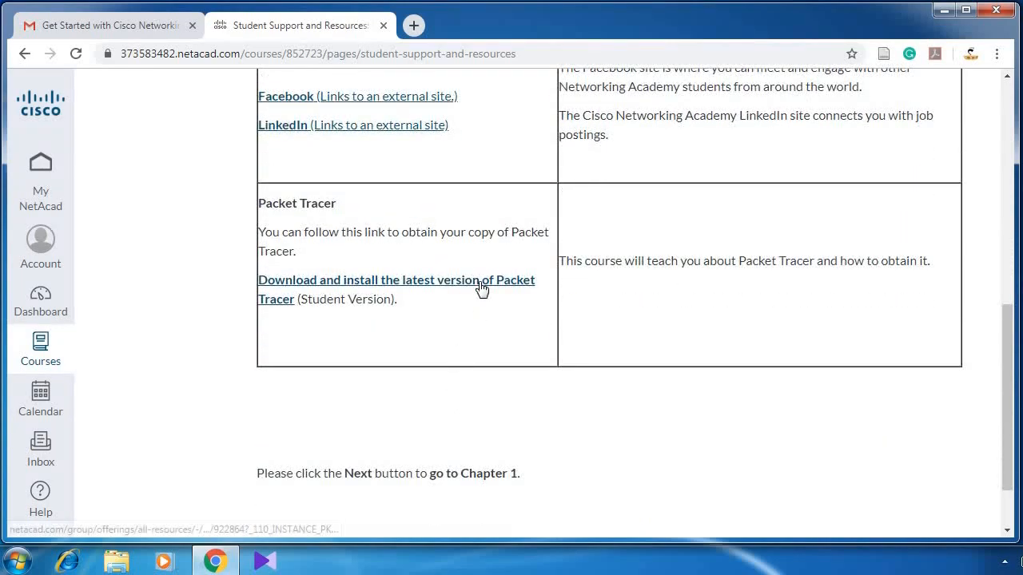
left_click(481, 288)
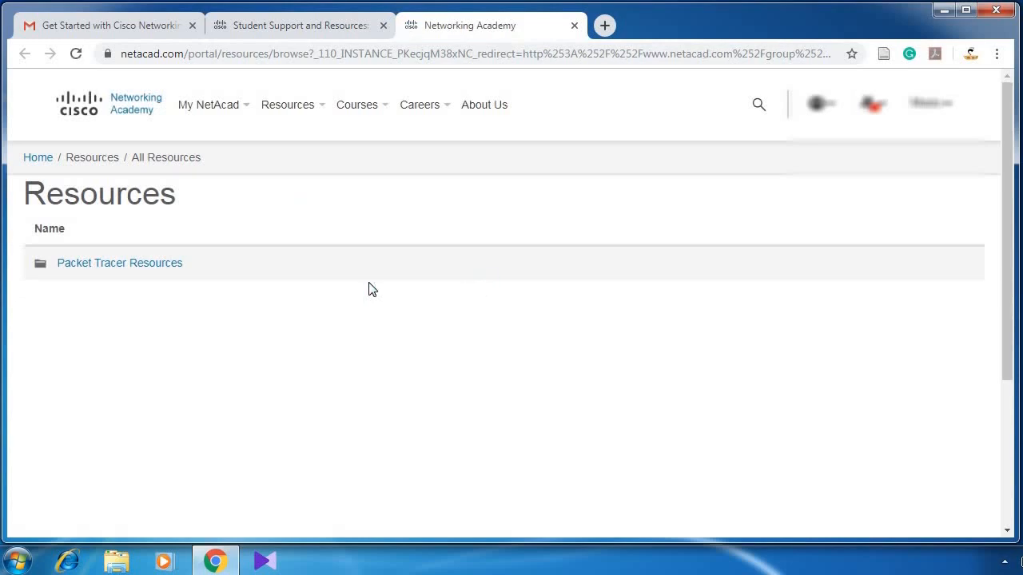
Step: Download 'Packet Tracer 7.1.1 for Windows 64 bit.exe' from Packet Tracer Resources > PT Desktop and show it in its folder
left_click(140, 267)
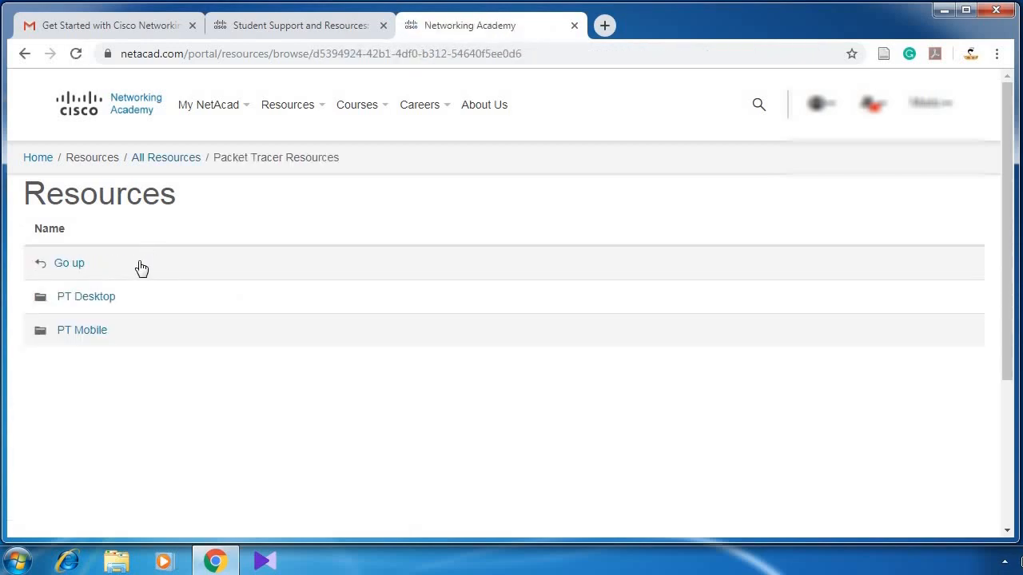
left_click(95, 298)
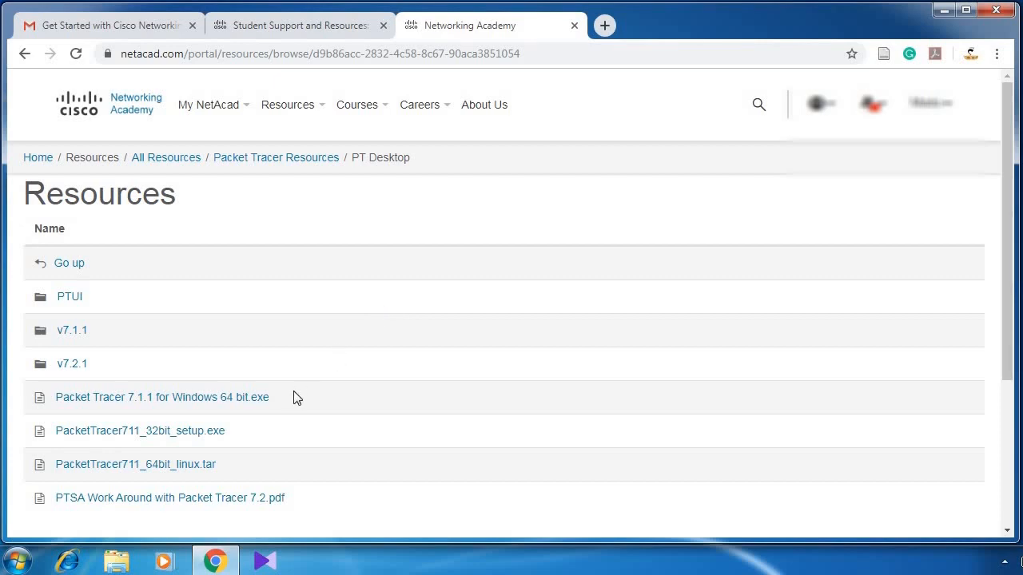
scroll(294, 397, "down", 1)
scroll(293, 397, "down", 1)
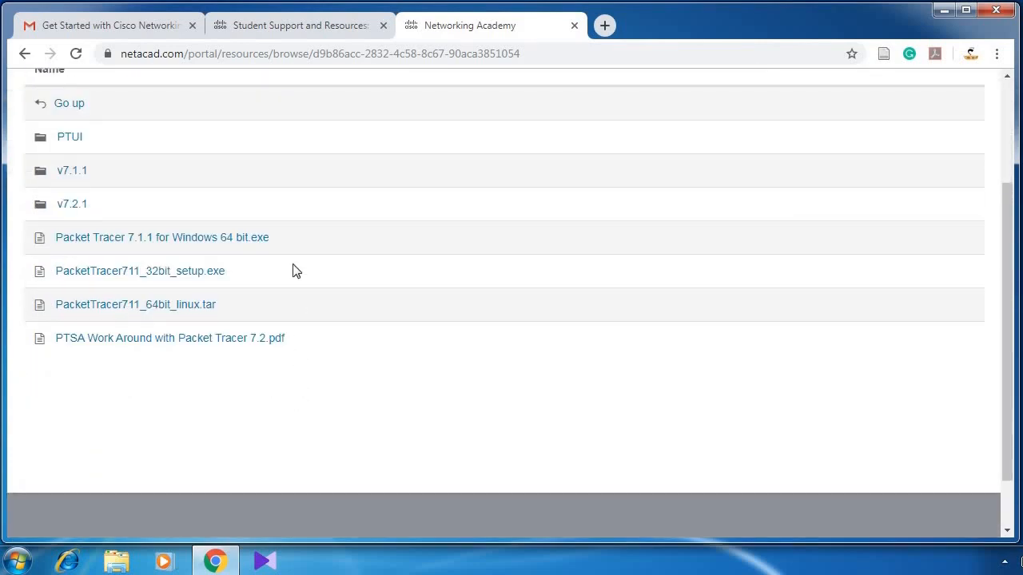
left_click(201, 245)
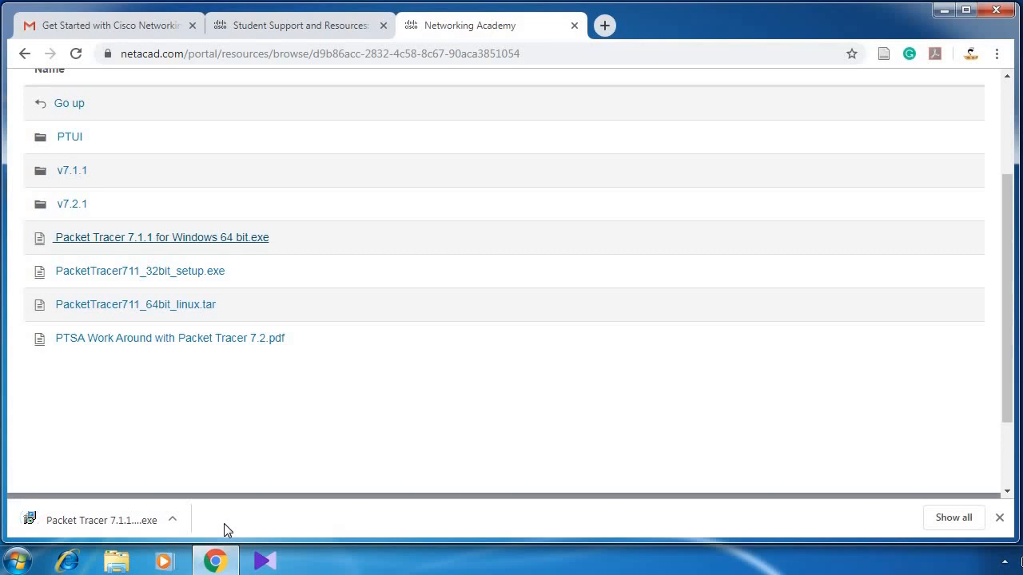
left_click(174, 522)
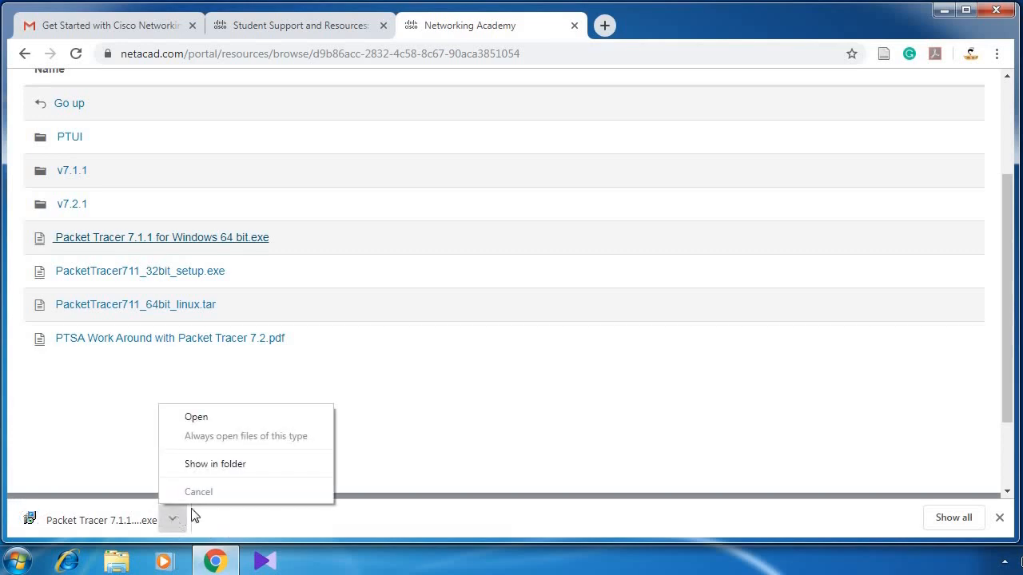
left_click(216, 464)
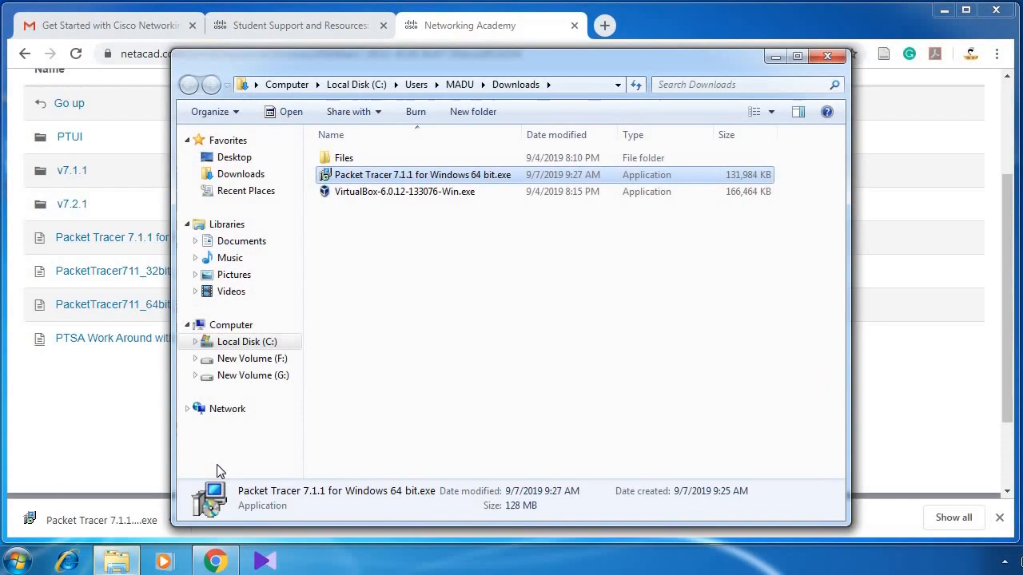
Step: Run the Packet Tracer 7.1.1 installer as administrator
right_click(422, 179)
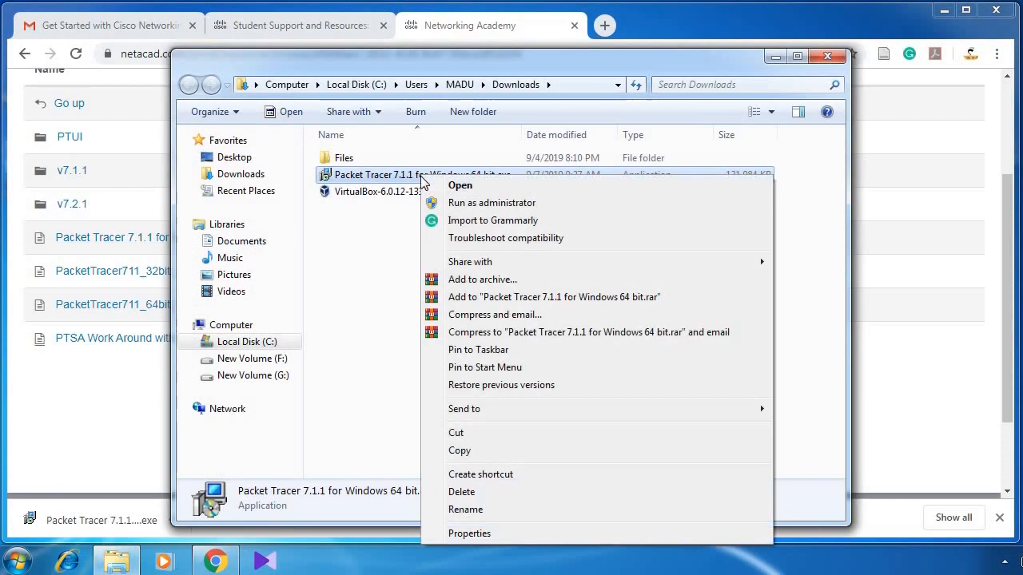
left_click(454, 205)
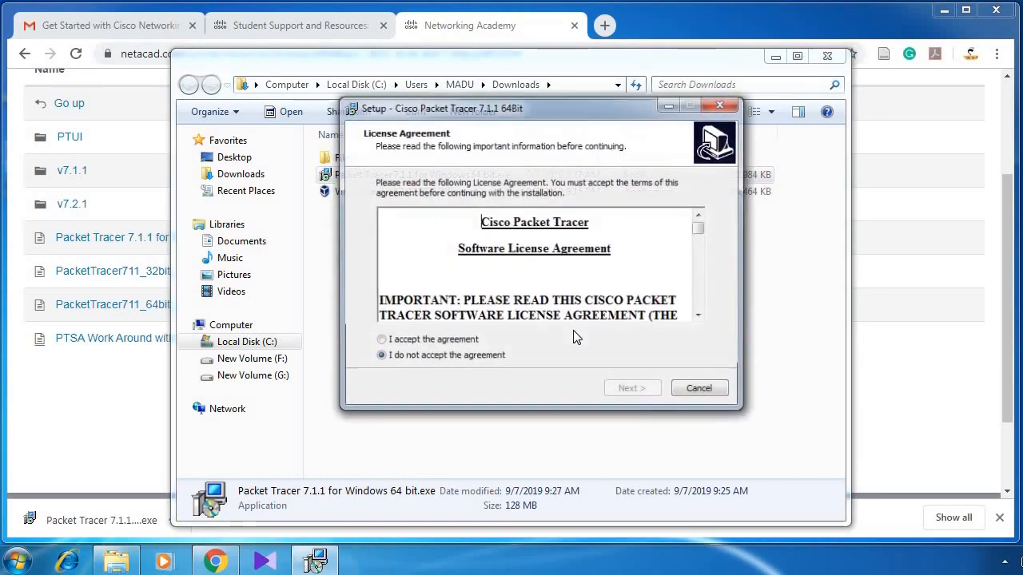
Step: Accept the license and install Packet Tracer 7.1.1 with the default folder, Start Menu entry and desktop shortcut
left_click(461, 343)
left_click(623, 390)
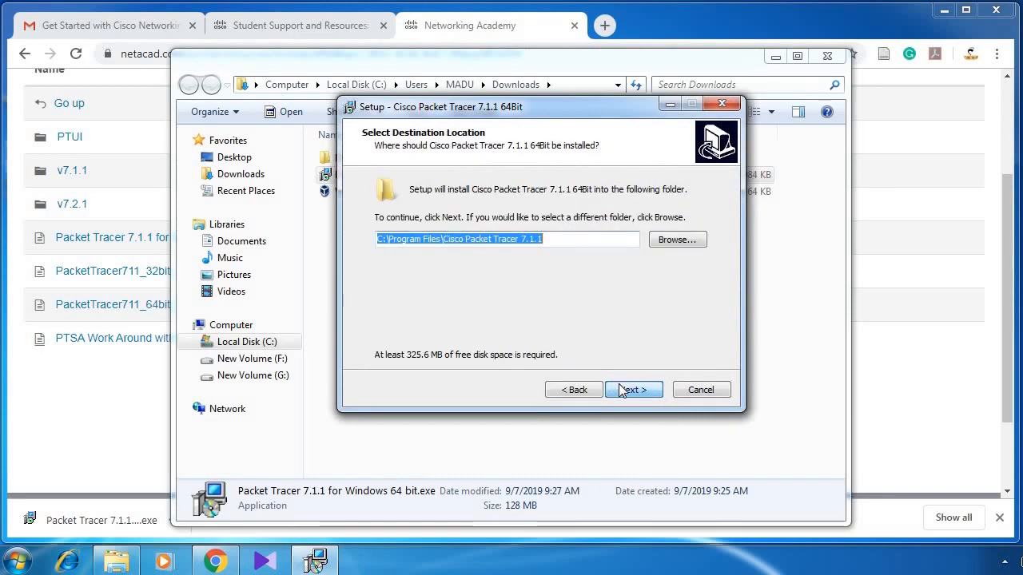
left_click(632, 390)
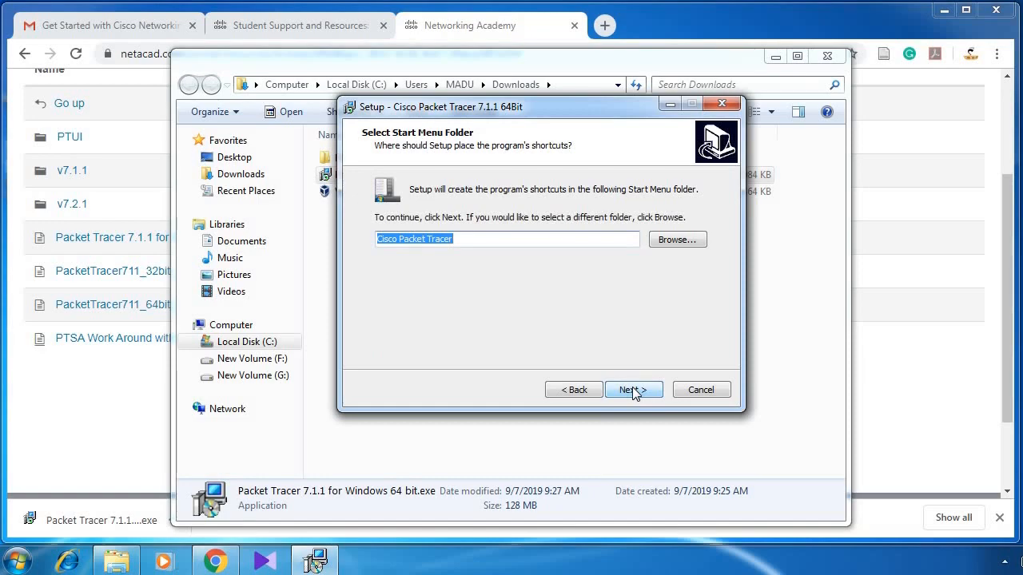
left_click(633, 390)
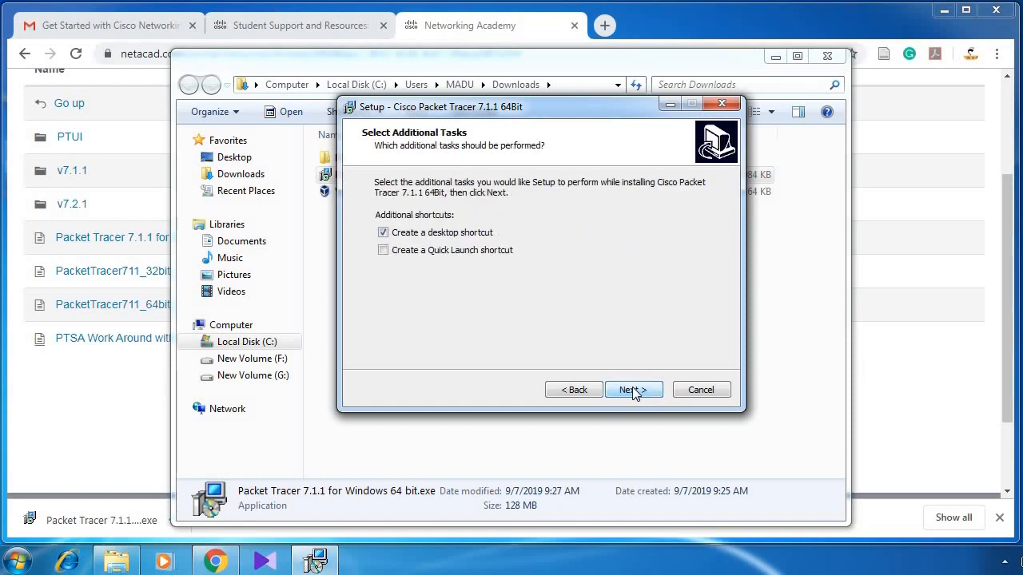
left_click(633, 390)
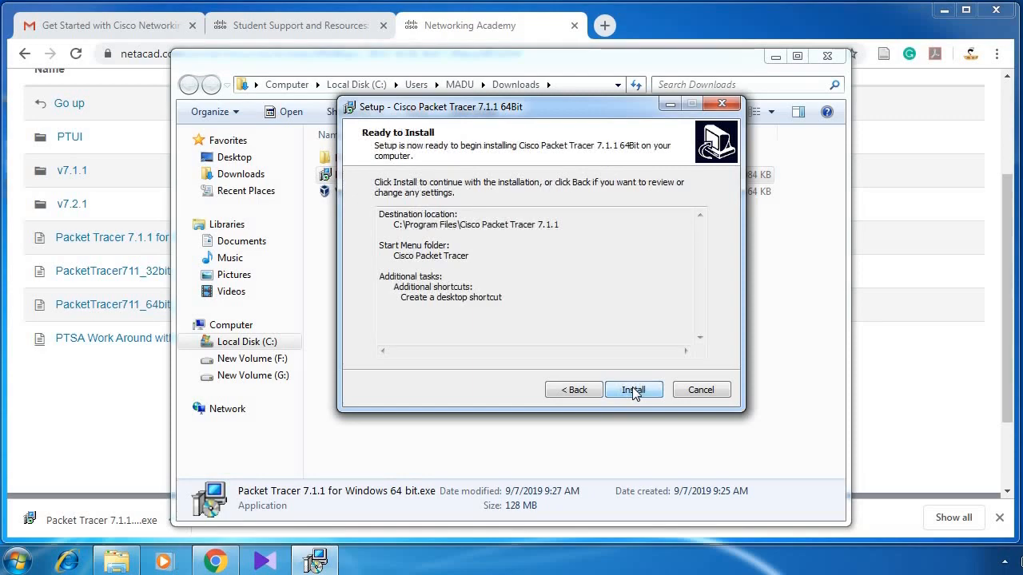
left_click(633, 390)
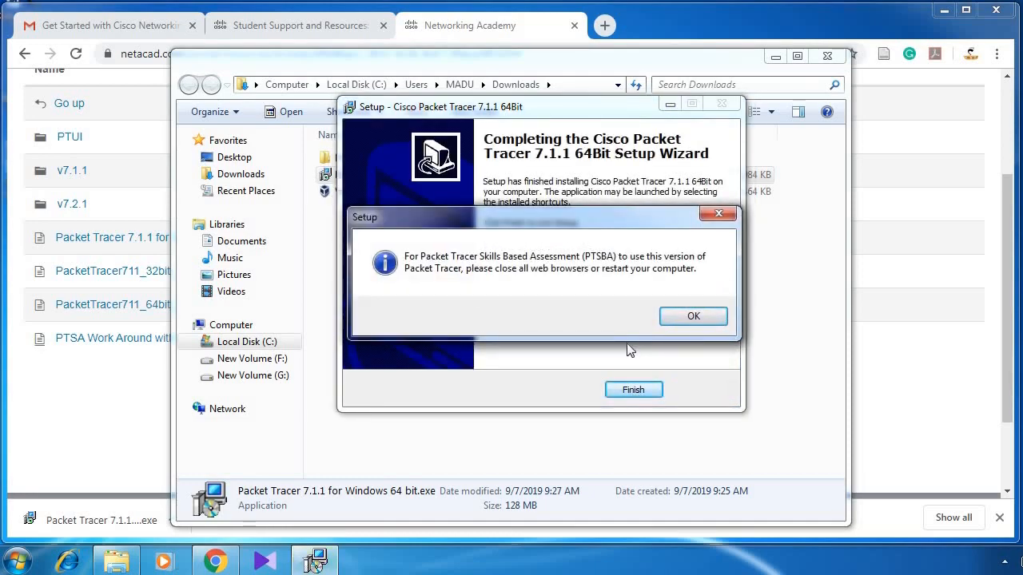
Step: Dismiss the PTSBA notice, finish setup with launching unchecked, and close the Downloads folder and Chrome
left_click(693, 317)
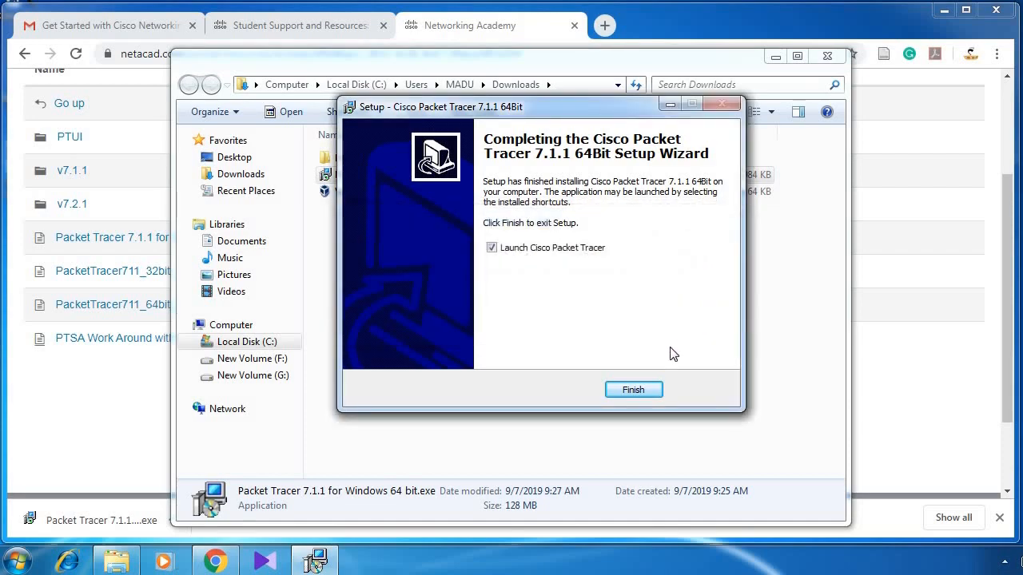
left_click(540, 249)
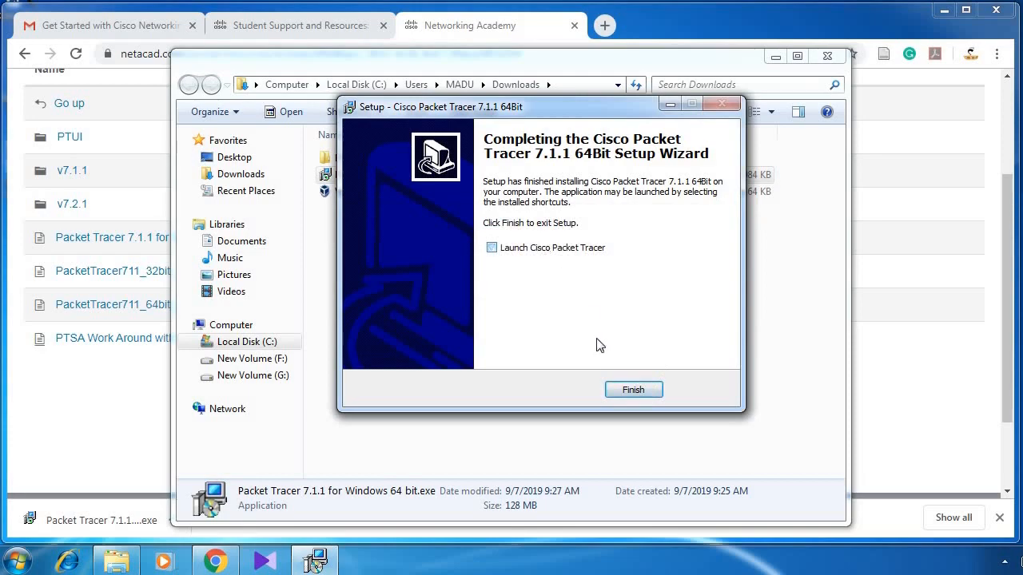
left_click(631, 390)
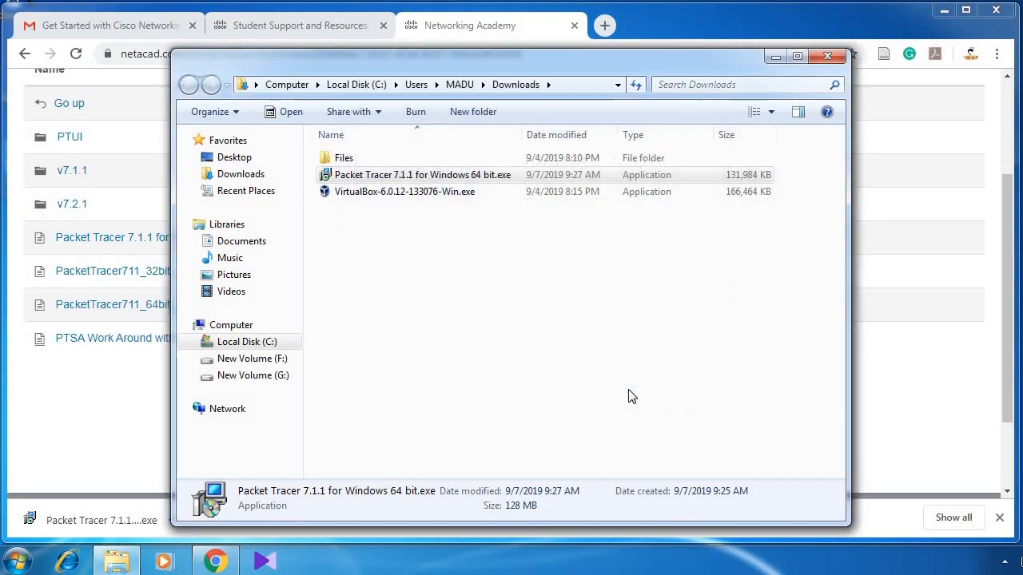
left_click(827, 57)
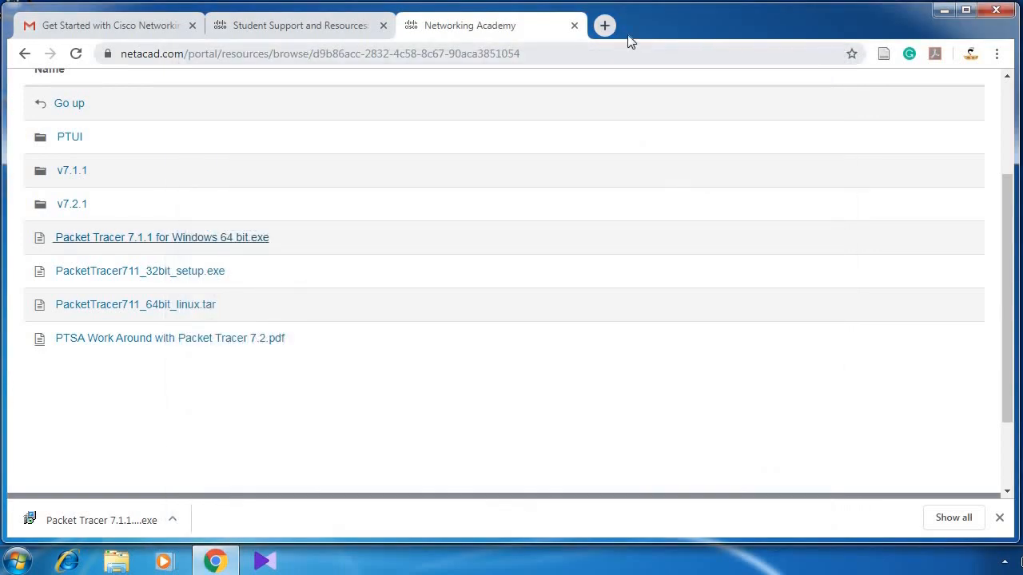
left_click(989, 11)
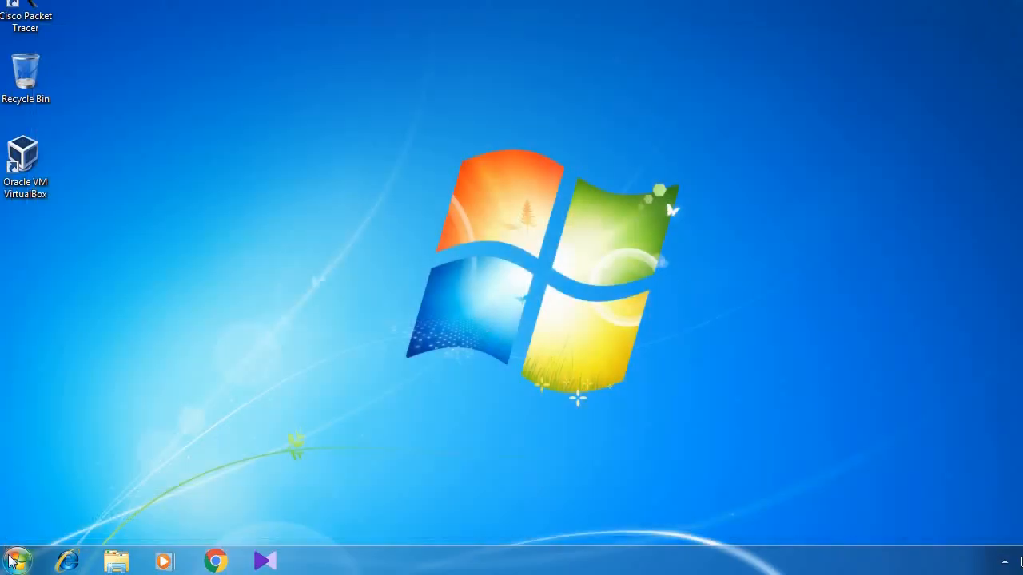
Step: Launch Cisco Packet Tracer from the Start menu and confirm its first-run user-folder notice
left_click(15, 563)
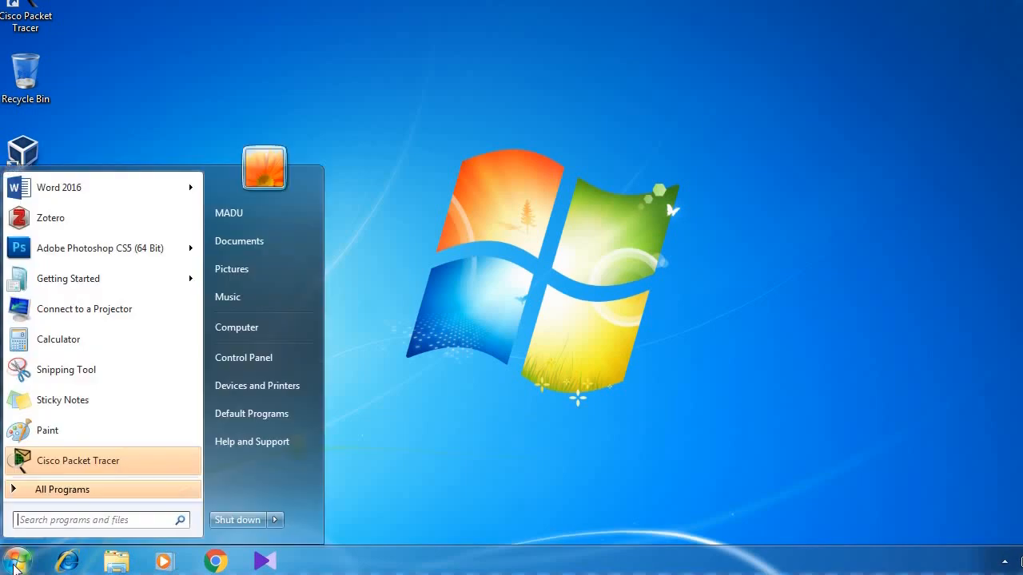
left_click(106, 465)
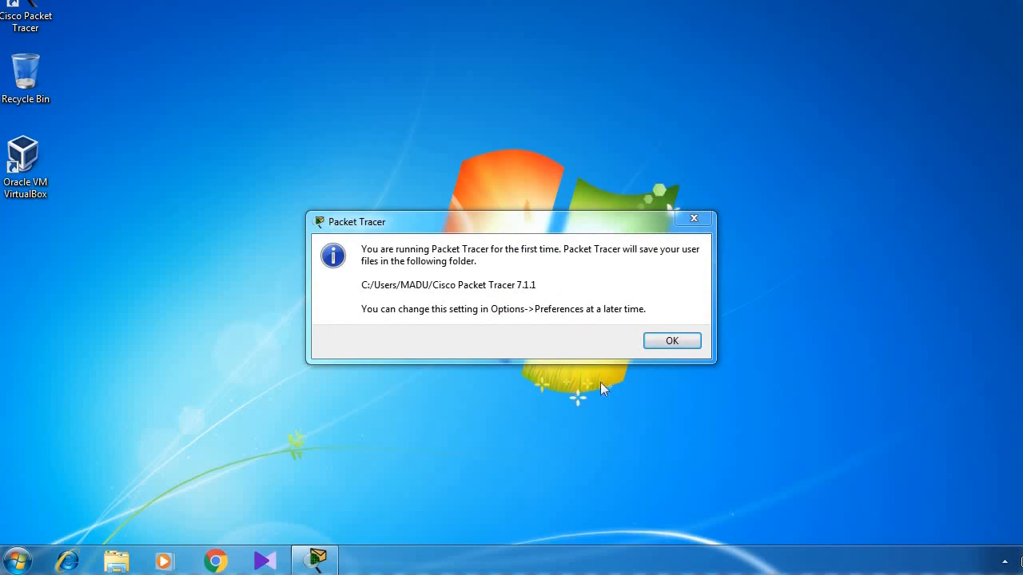
left_click(692, 346)
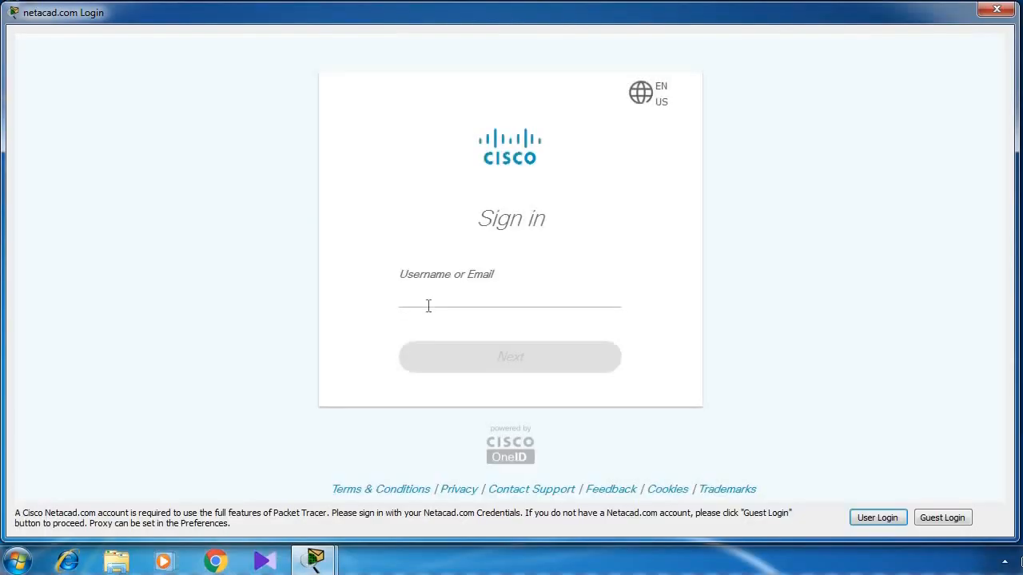
Step: Enter the Netacad account e-mail and password in the Packet Tracer login window and sign in
left_click(421, 301)
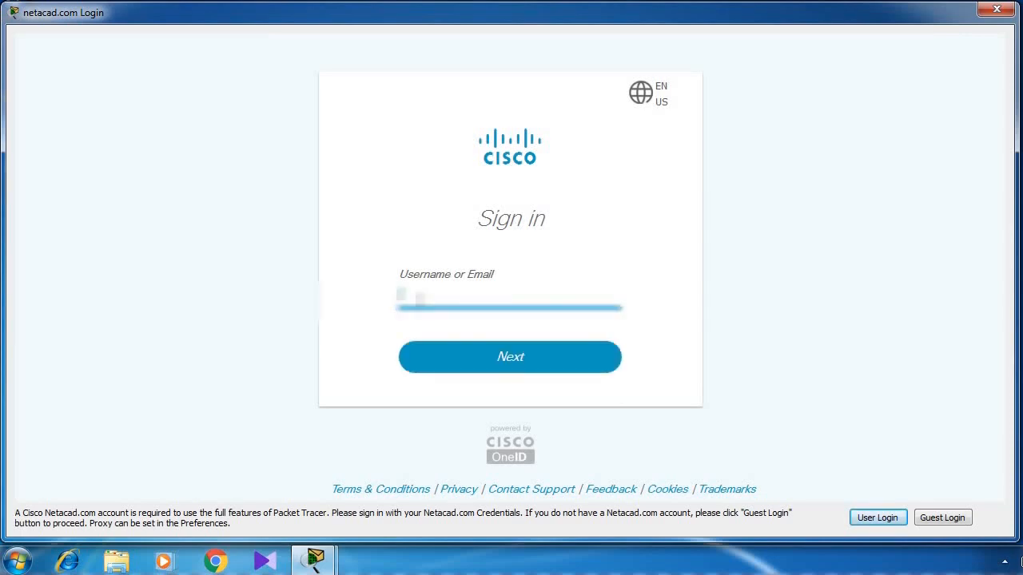
left_click(521, 362)
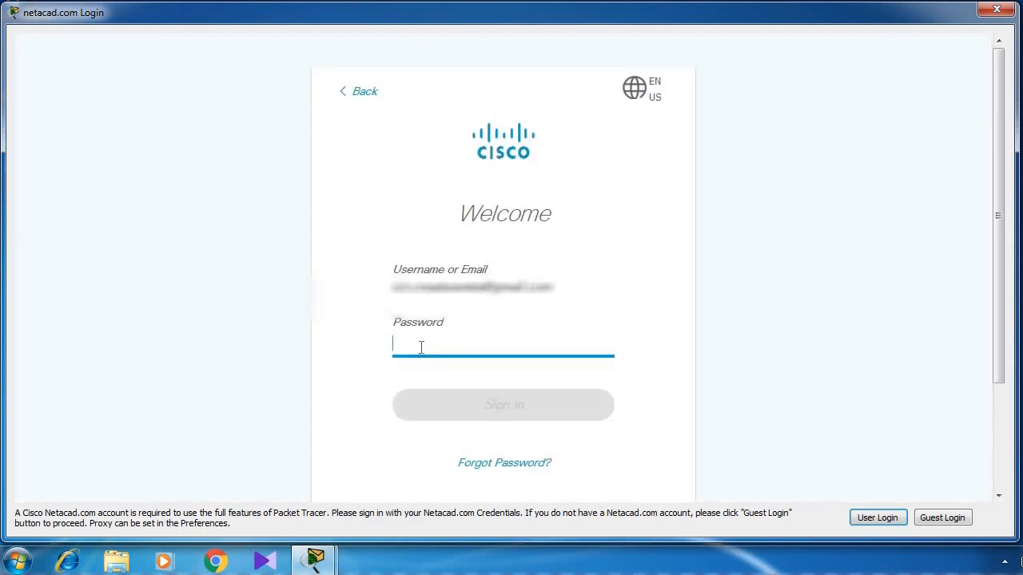
type("•")
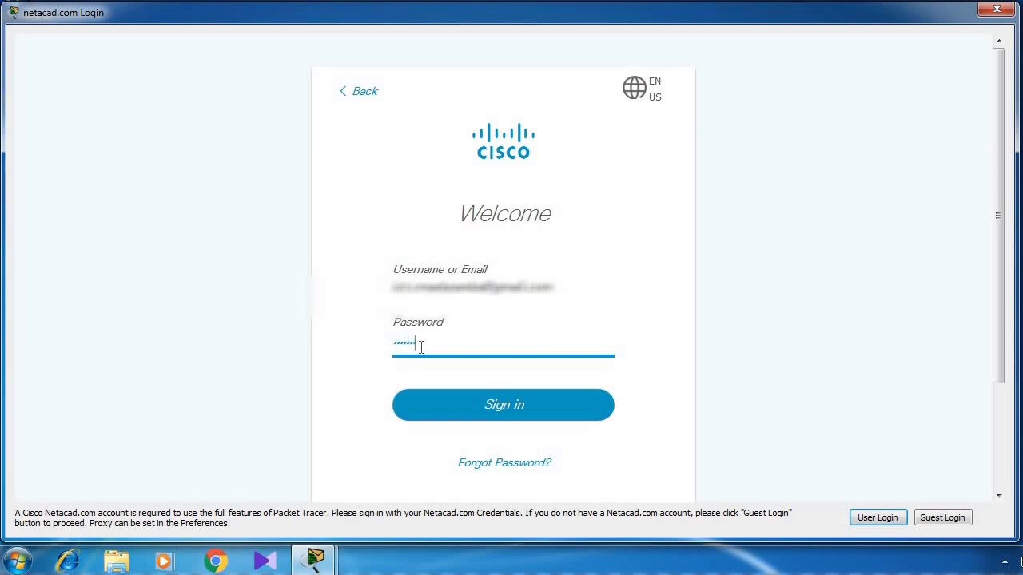
left_click(498, 409)
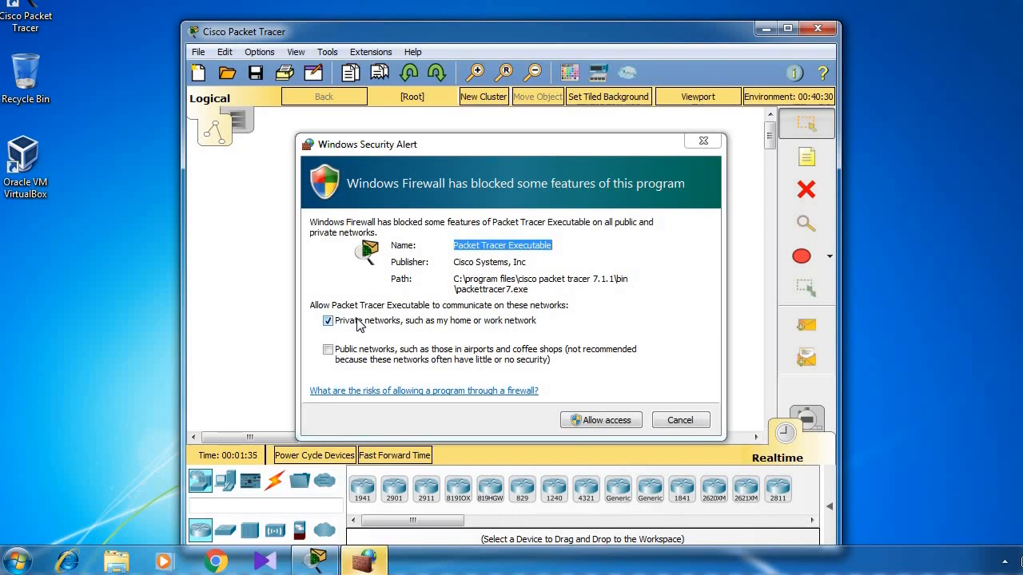
Step: Uncheck Private networks in the Windows Security Alert and cancel it
left_click(329, 322)
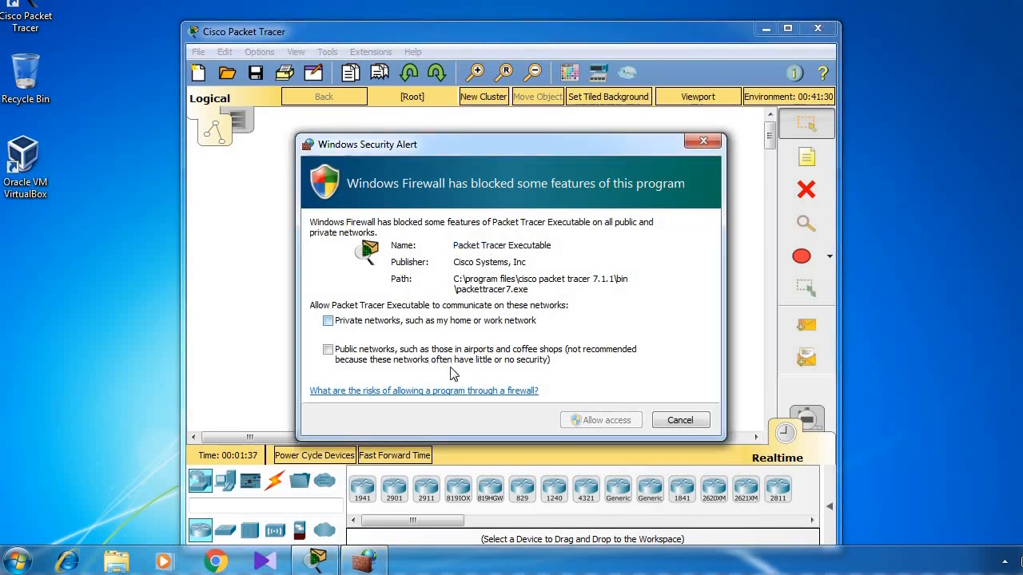
left_click(678, 421)
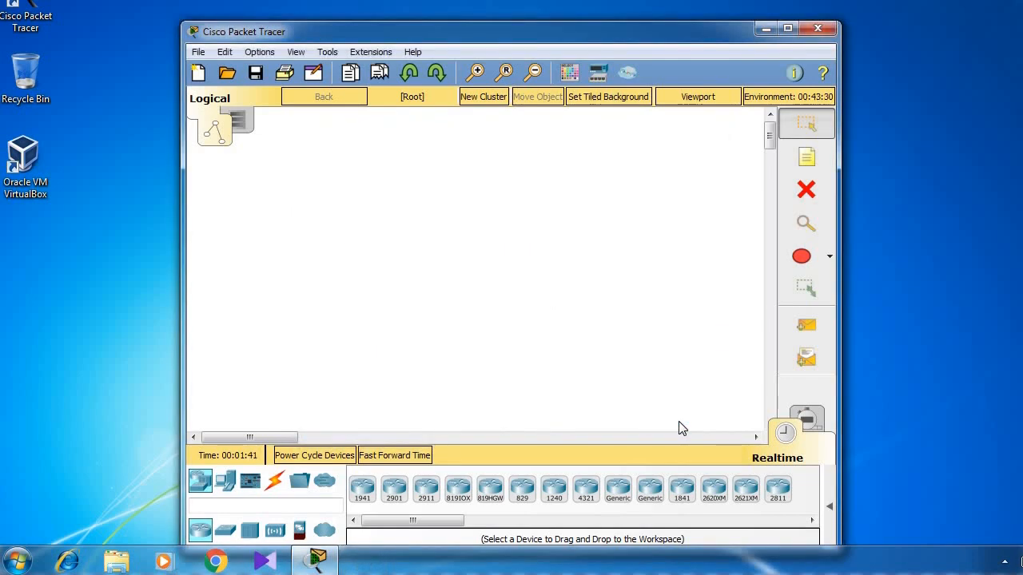